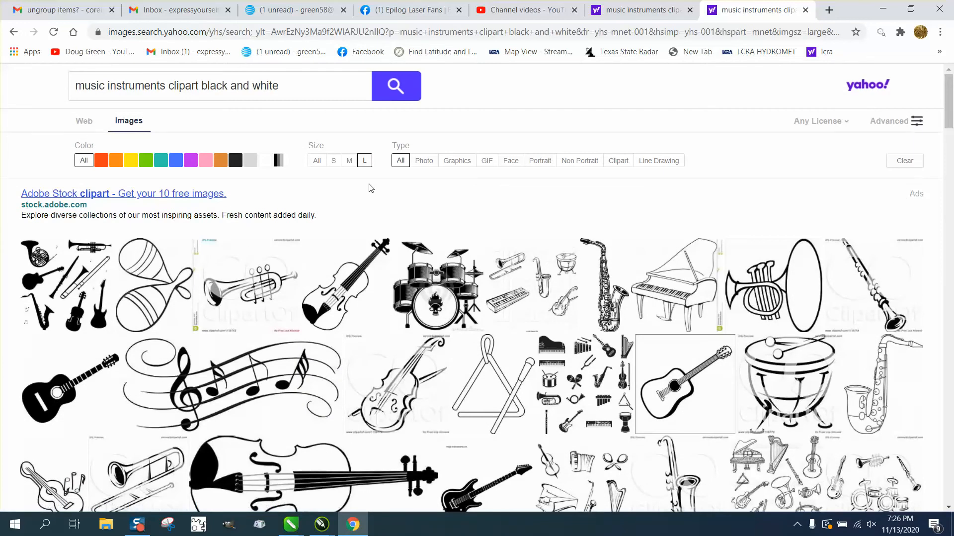
# Copy the black acoustic guitar clipart from the music instrument image results.
pyautogui.scroll(-4, 371, 188)
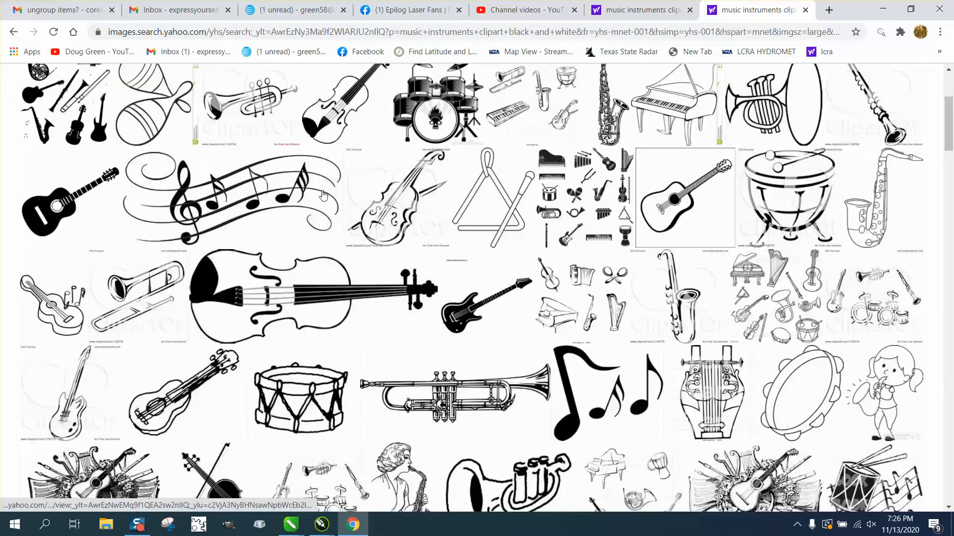
pyautogui.click(71, 198)
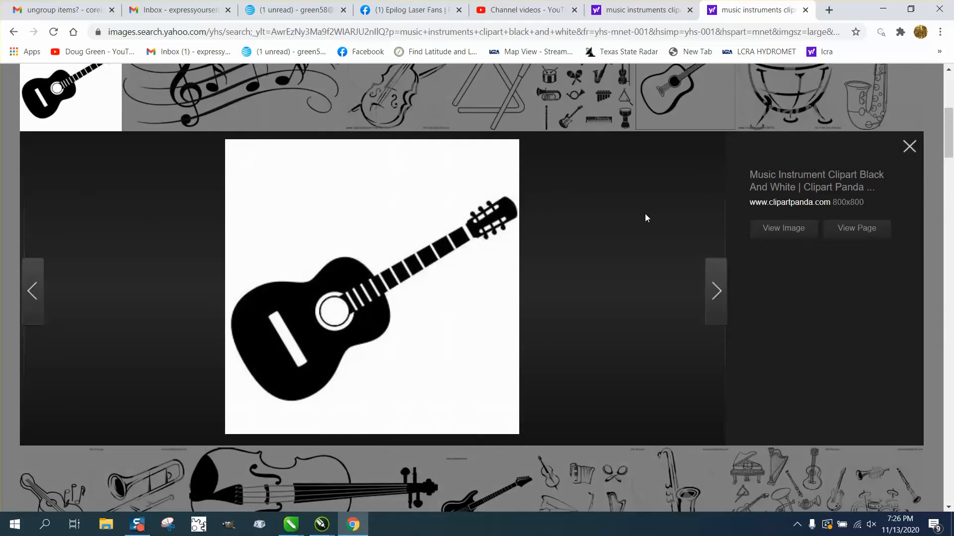
pyautogui.rightClick(413, 259)
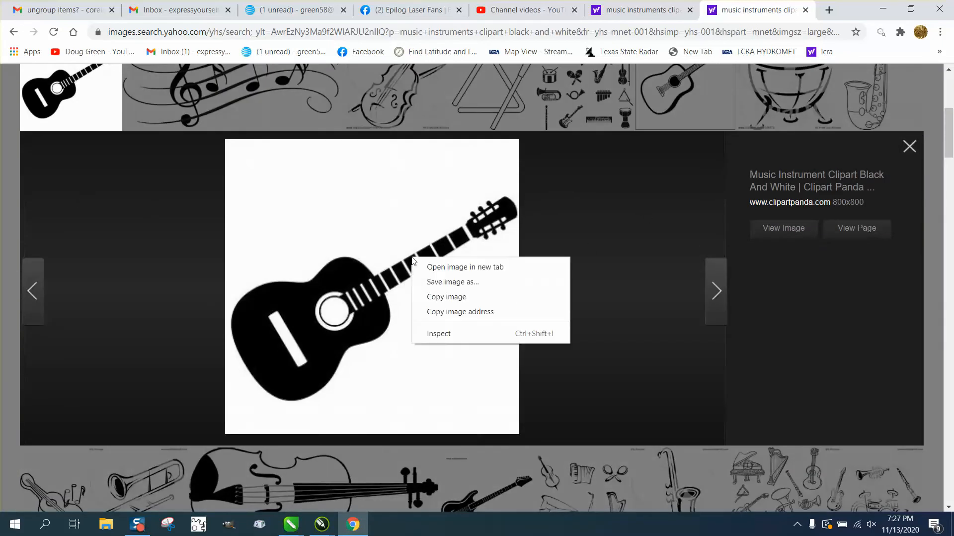
pyautogui.click(451, 300)
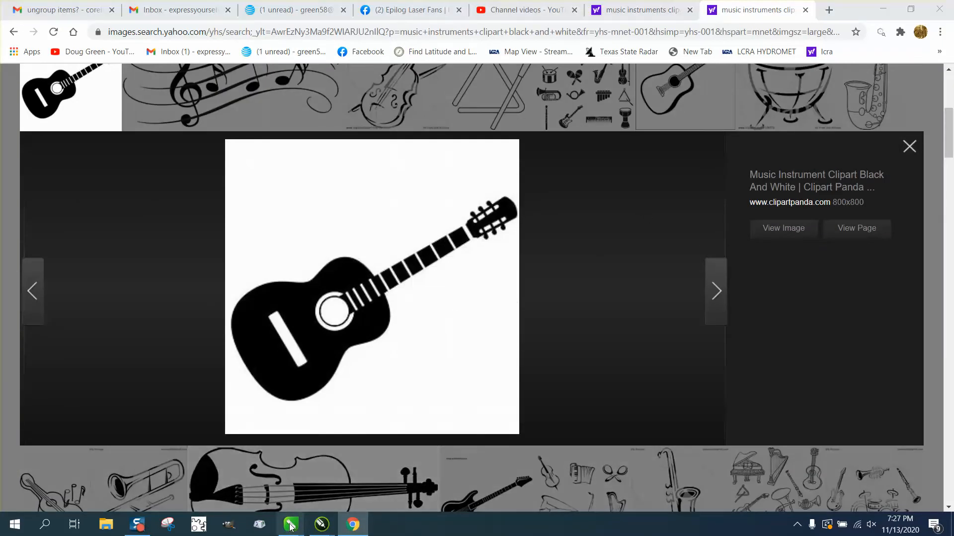
# Switch to CorelDRAW, paste the copied guitar picture beside the instrument sheet and delete it again.
pyautogui.moveTo(291, 523)
pyautogui.click(228, 483)
pyautogui.rightClick(171, 255)
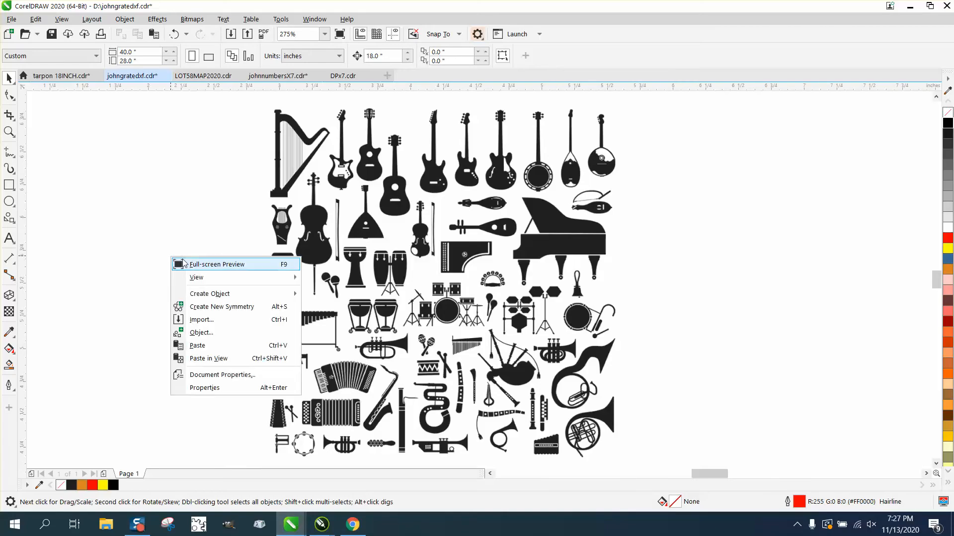
pyautogui.click(200, 344)
pyautogui.scroll(-5, 348, 292)
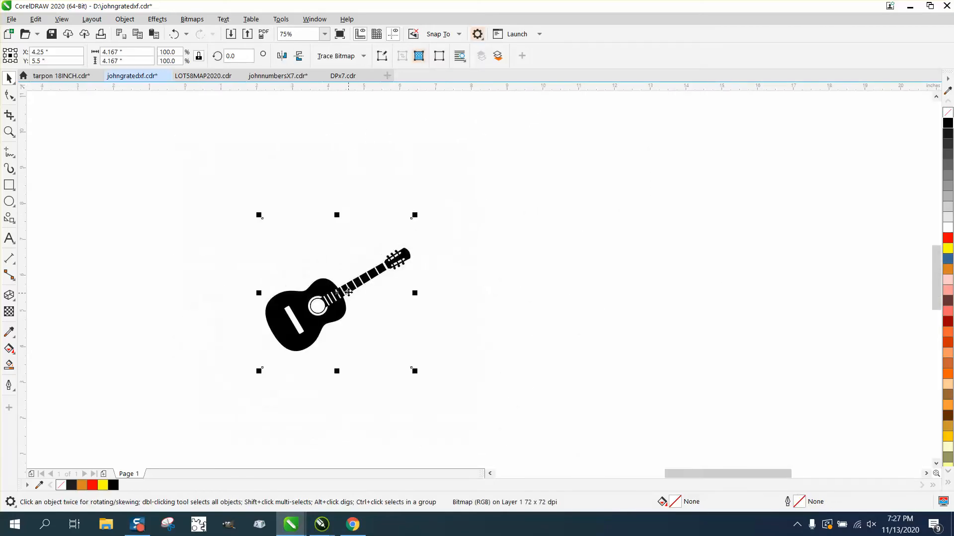
pyautogui.moveTo(340, 299); pyautogui.dragTo(537, 301)
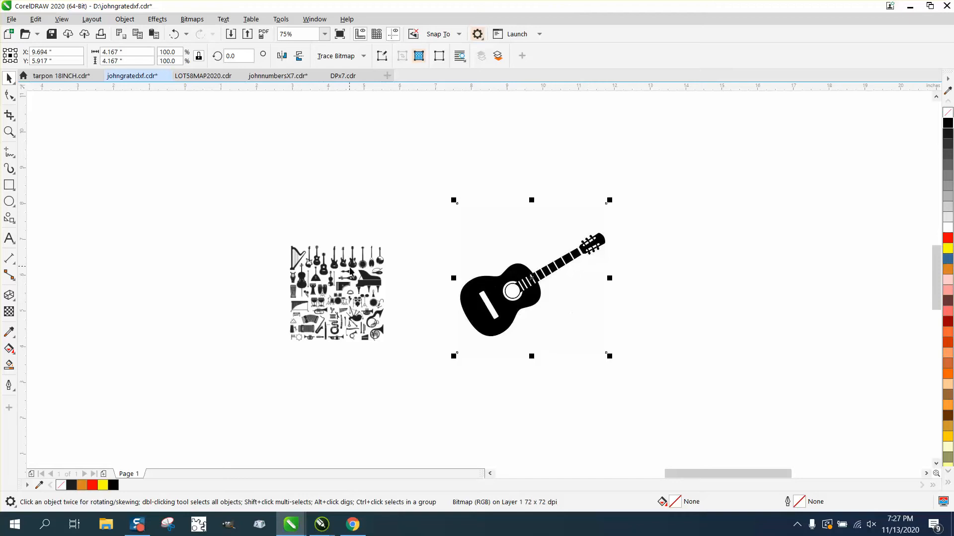
pyautogui.press('Delete')
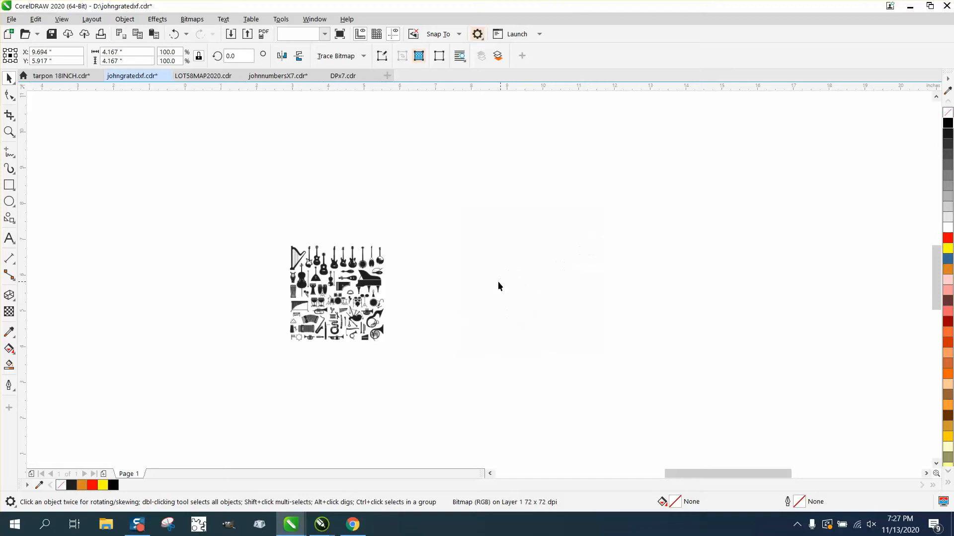
# Duplicate the musical instruments bitmap and place the copy directly to the right of the original.
pyautogui.click(9, 132)
pyautogui.moveTo(287, 232); pyautogui.dragTo(447, 351)
pyautogui.click(9, 78)
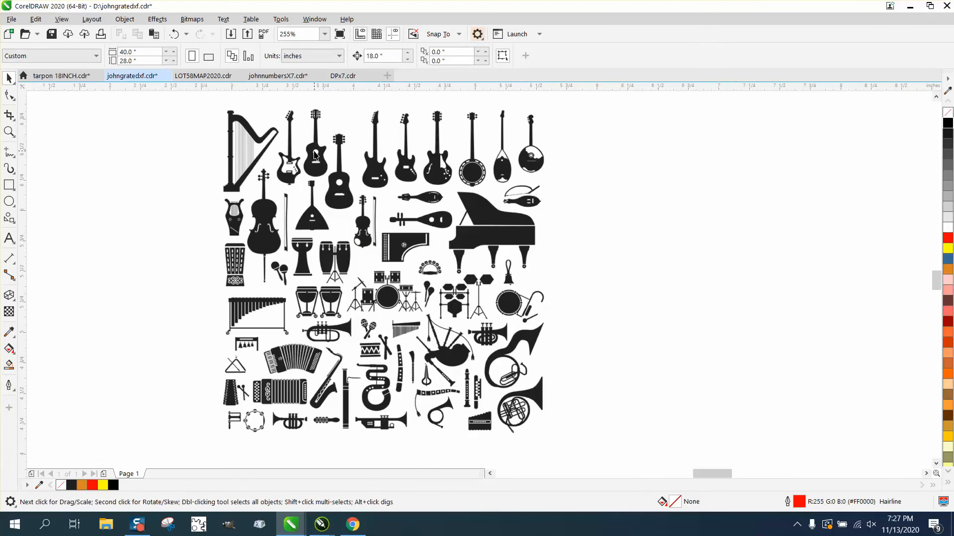
pyautogui.click(316, 156)
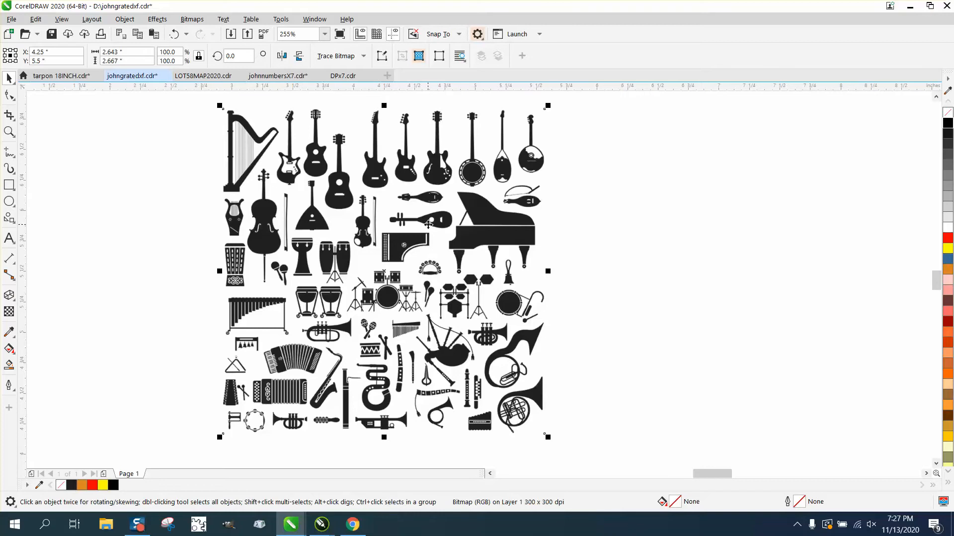
pyautogui.moveTo(391, 256); pyautogui.dragTo(723, 248)
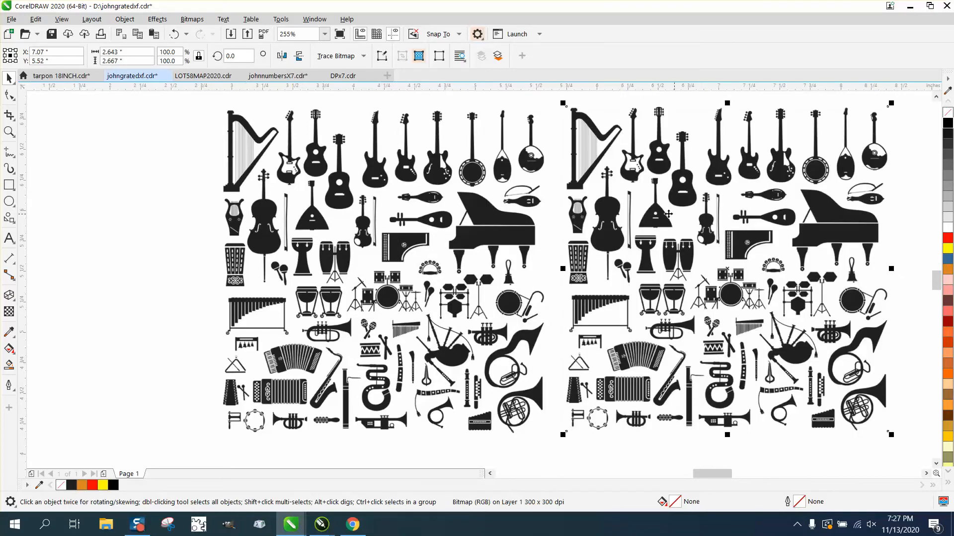
# Crop the original instruments bitmap to the solid-body electric guitar in the middle of the top row, about 0.3 by 0.66 inches.
pyautogui.click(472, 180)
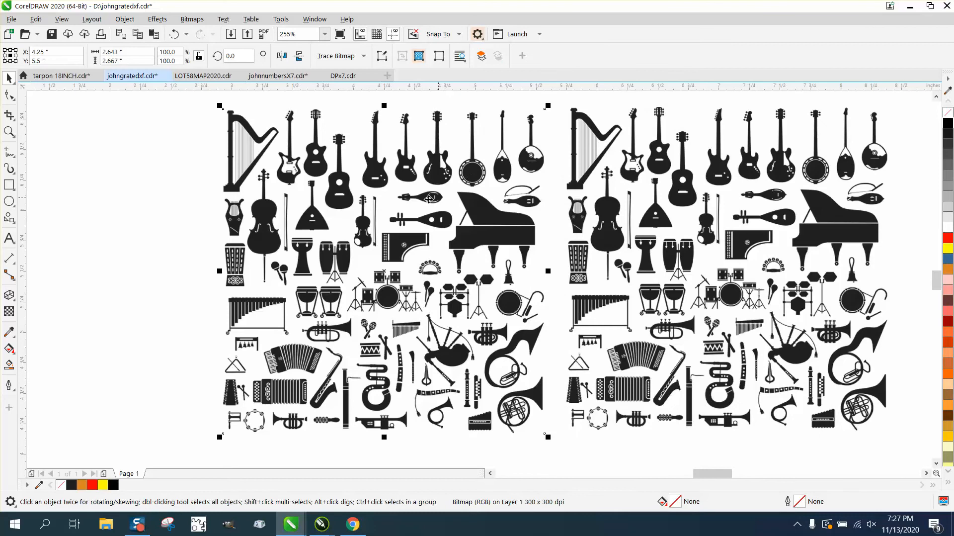
pyautogui.click(13, 135)
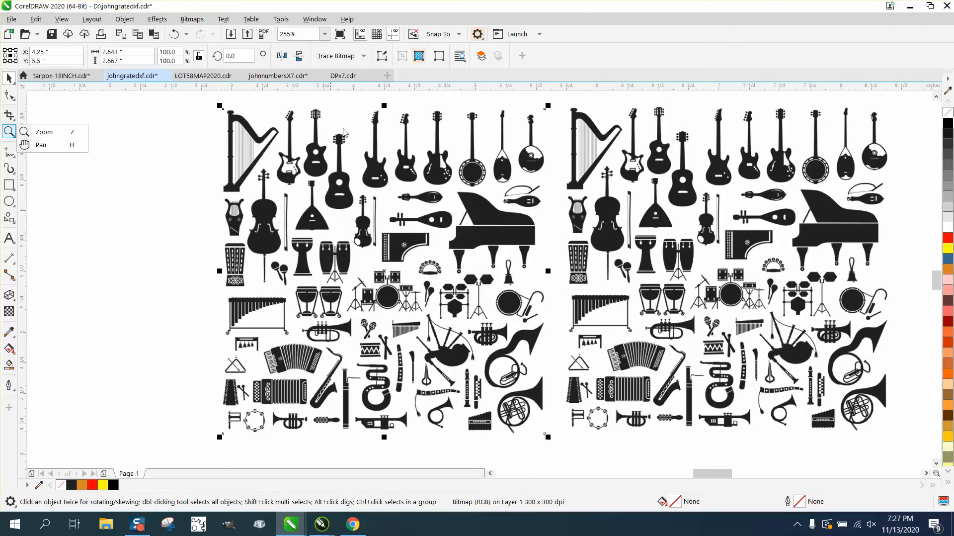
pyautogui.click(72, 131)
pyautogui.moveTo(342, 100); pyautogui.dragTo(476, 222)
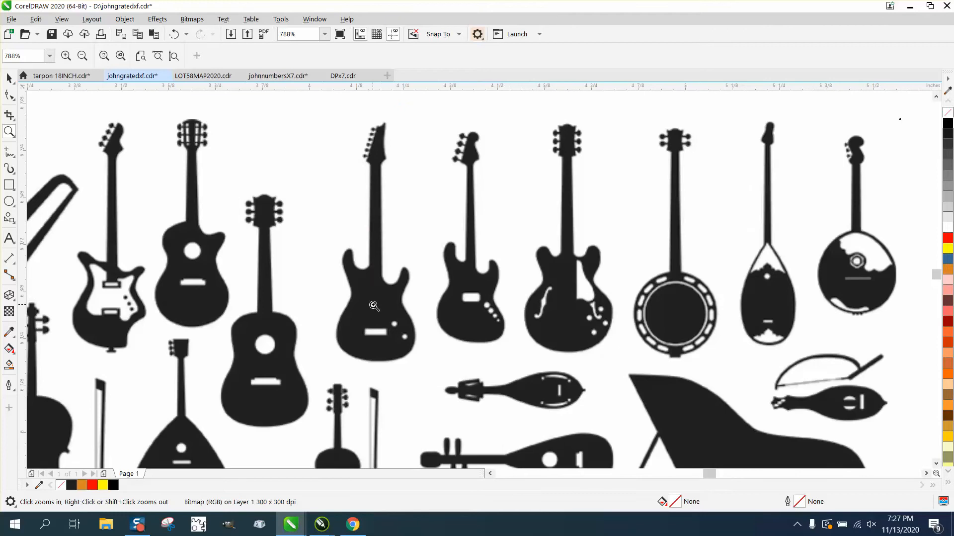
pyautogui.click(9, 78)
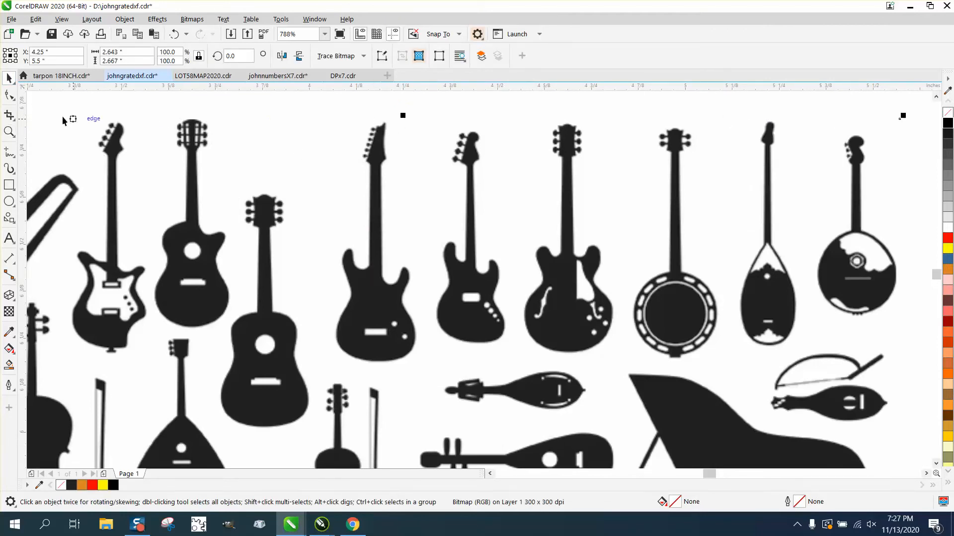
pyautogui.click(15, 125)
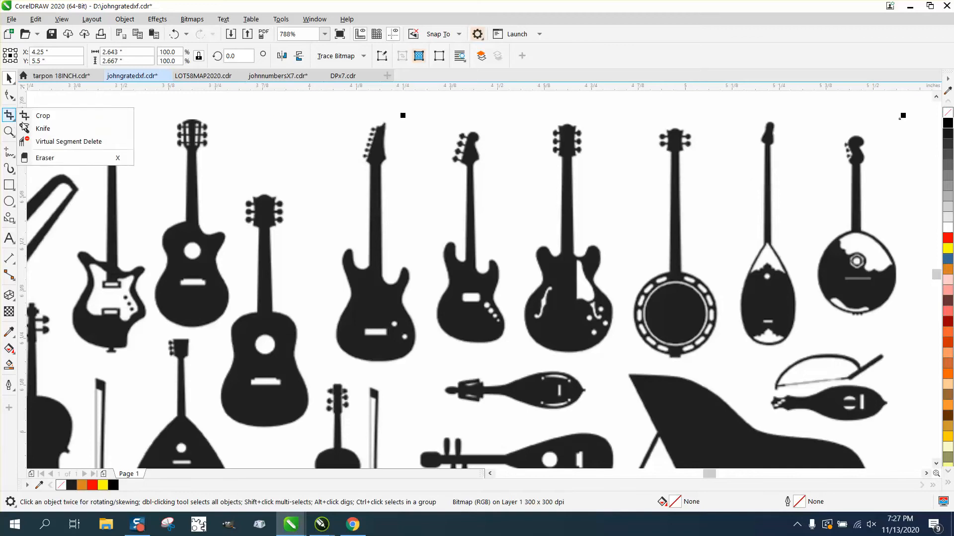
pyautogui.click(43, 116)
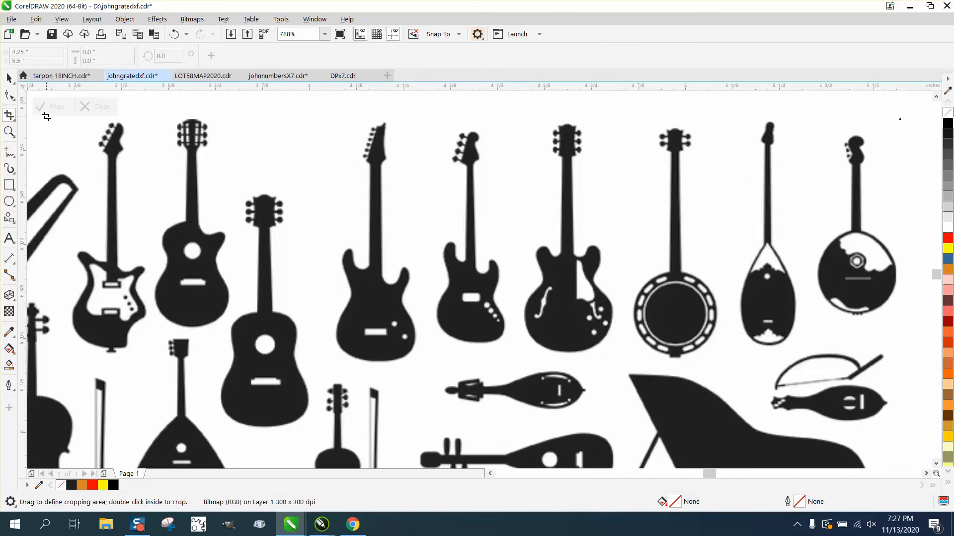
pyautogui.moveTo(322, 118); pyautogui.dragTo(430, 368)
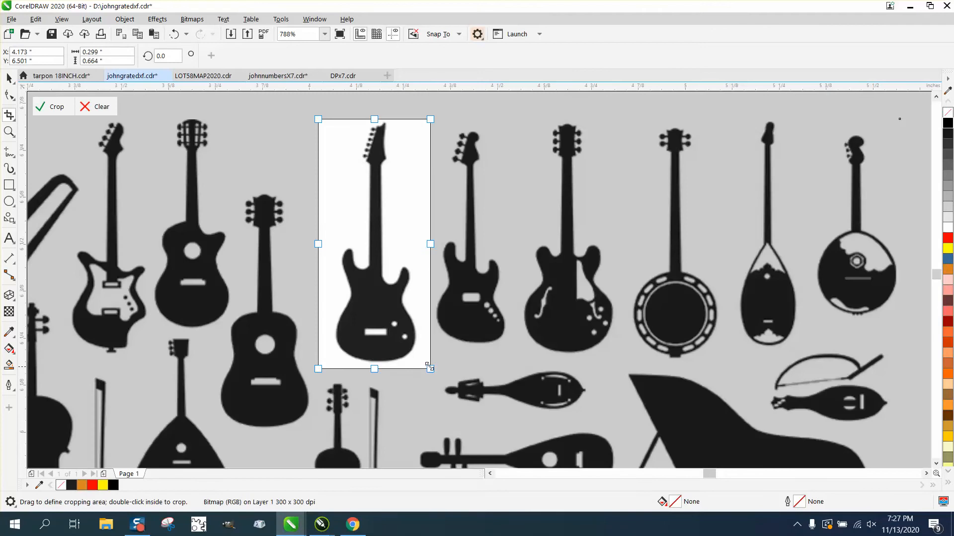
pyautogui.click(52, 107)
pyautogui.scroll(-4, 183, 148)
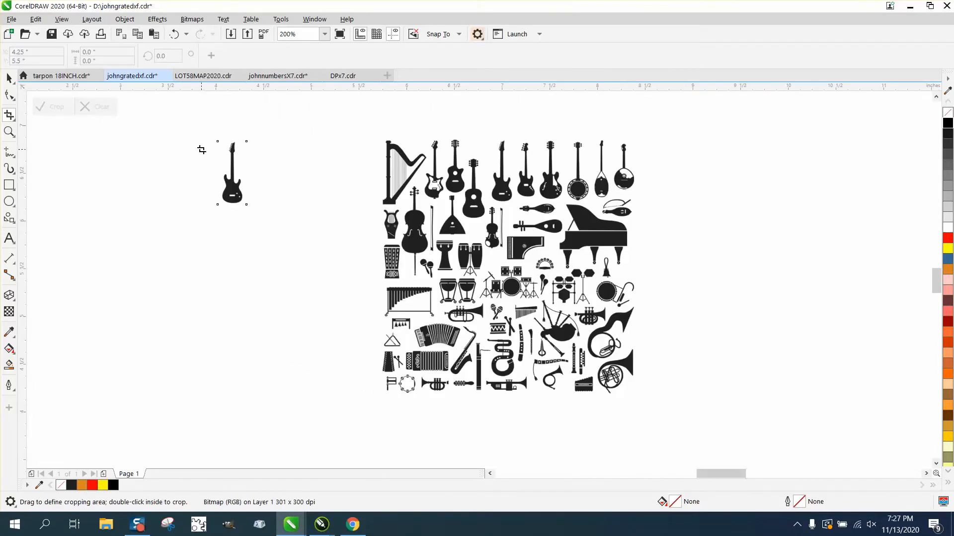
# Check the cropped guitar's resolution in the Resample settings, accept them, and select the duplicated instruments sheet.
pyautogui.click(9, 78)
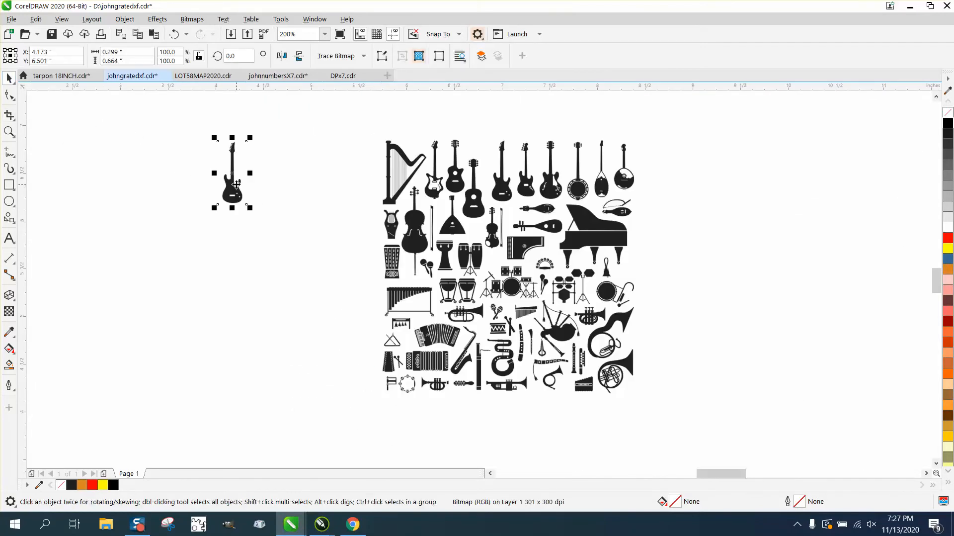
pyautogui.click(192, 20)
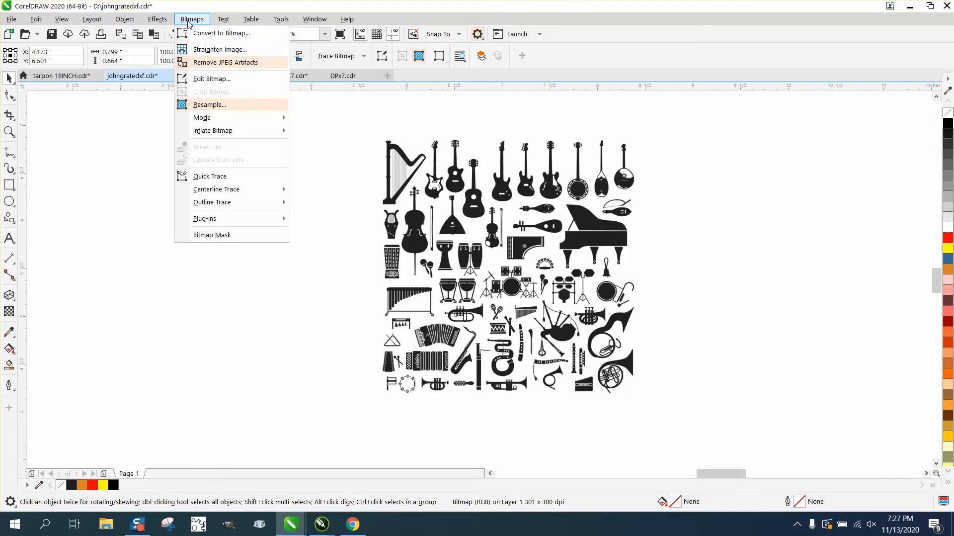
pyautogui.click(210, 105)
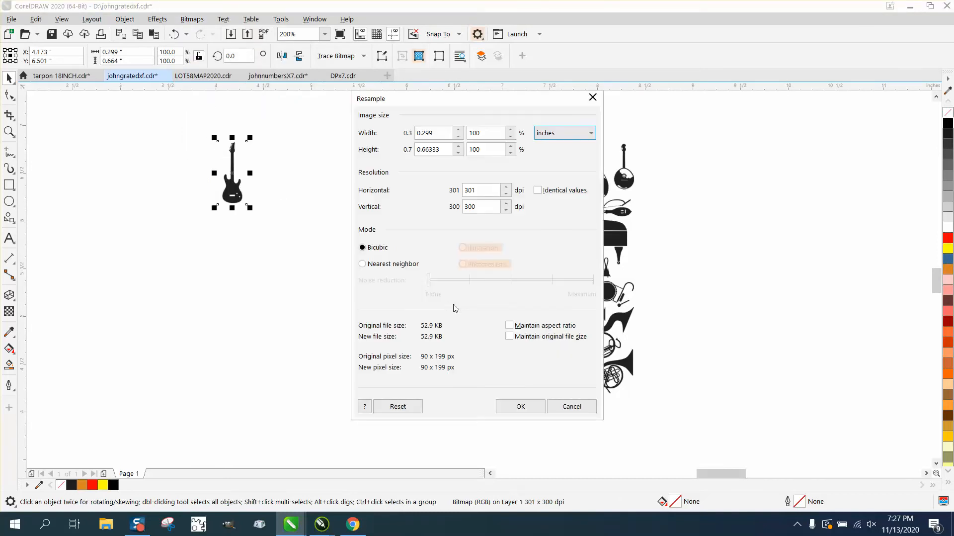
pyautogui.click(480, 192)
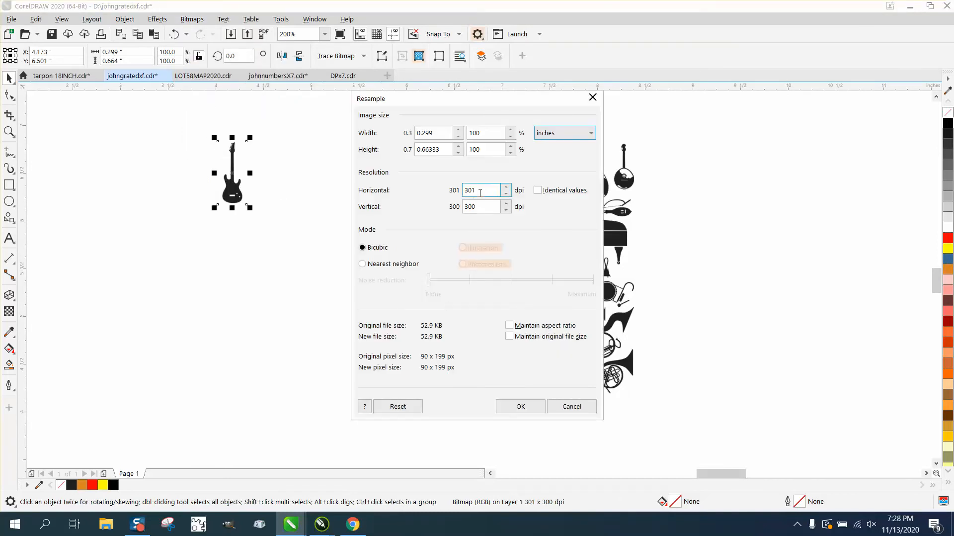
pyautogui.click(531, 410)
pyautogui.click(441, 194)
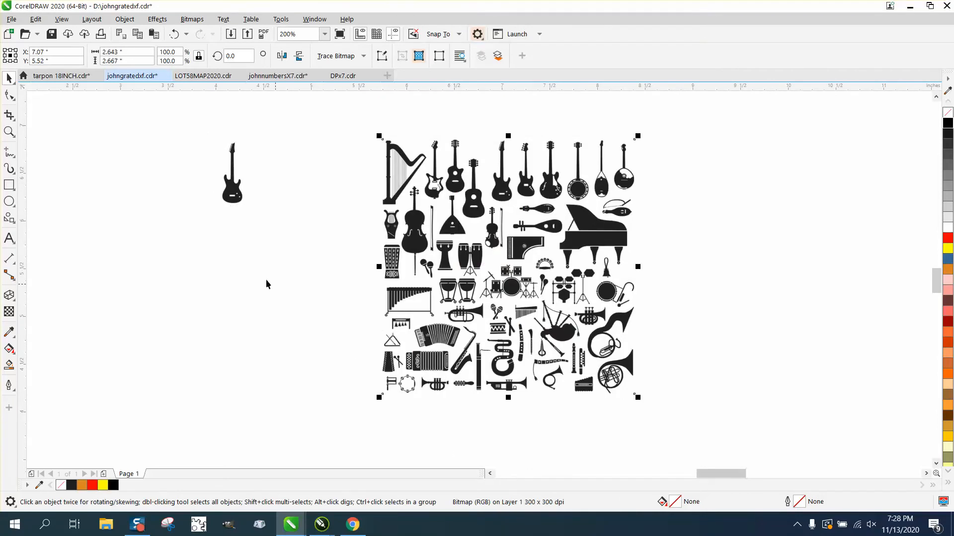
# Trace the cropped guitar with the Clipart outline trace and move the traced vector to the right of the bitmap.
pyautogui.click(9, 131)
pyautogui.moveTo(182, 137); pyautogui.dragTo(296, 233)
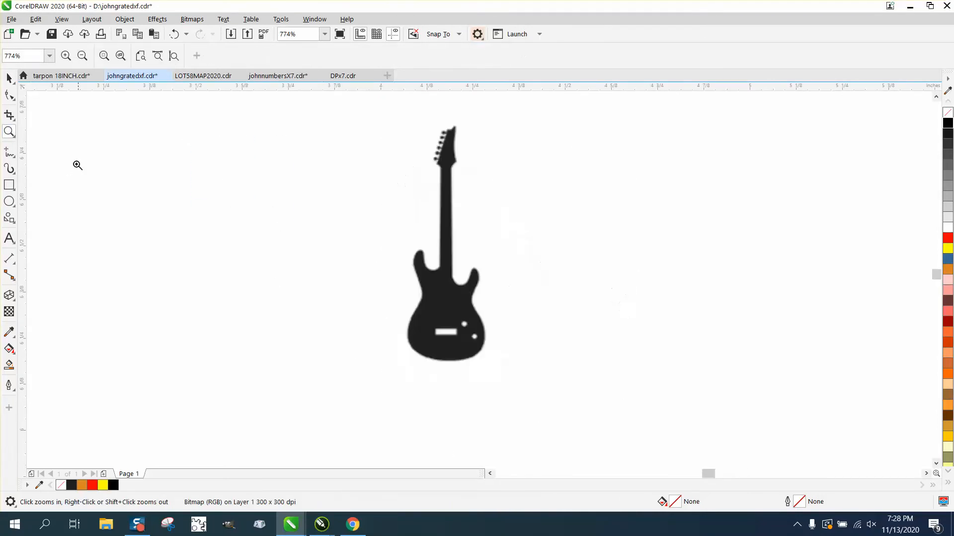
pyautogui.click(10, 78)
pyautogui.click(445, 243)
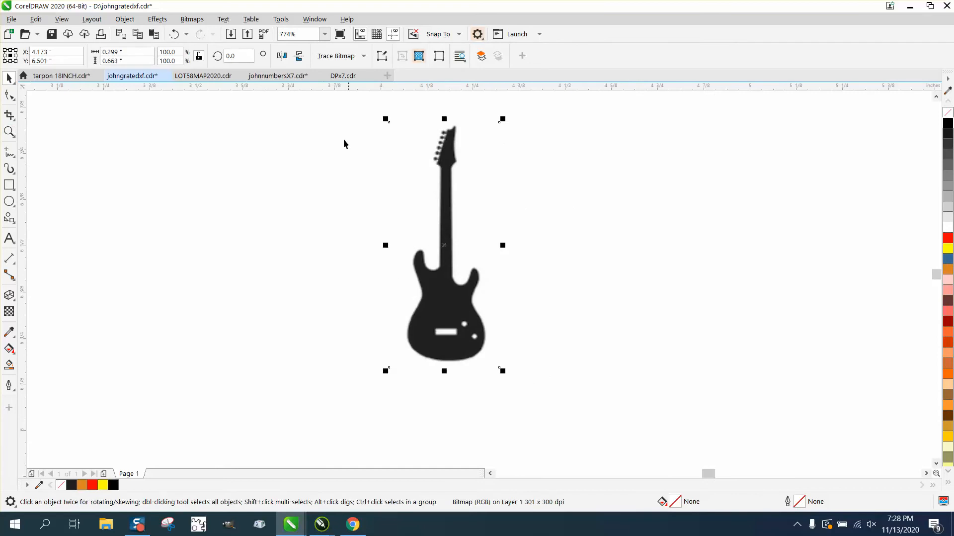
pyautogui.click(192, 20)
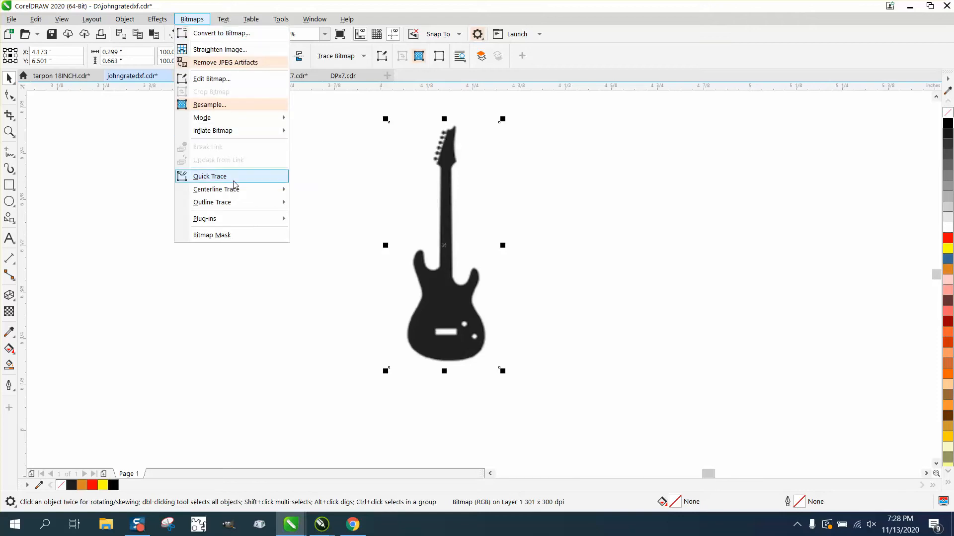
pyautogui.moveTo(229, 204)
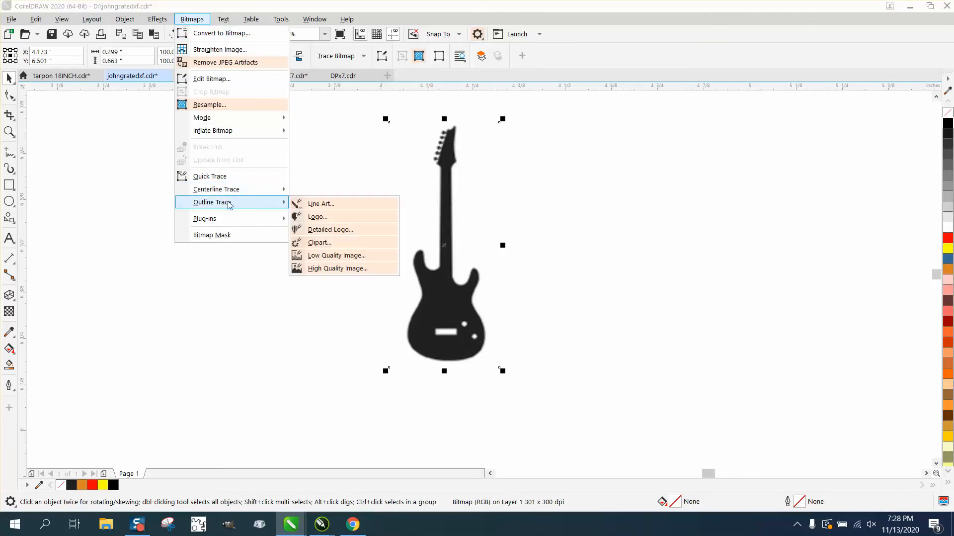
pyautogui.click(321, 243)
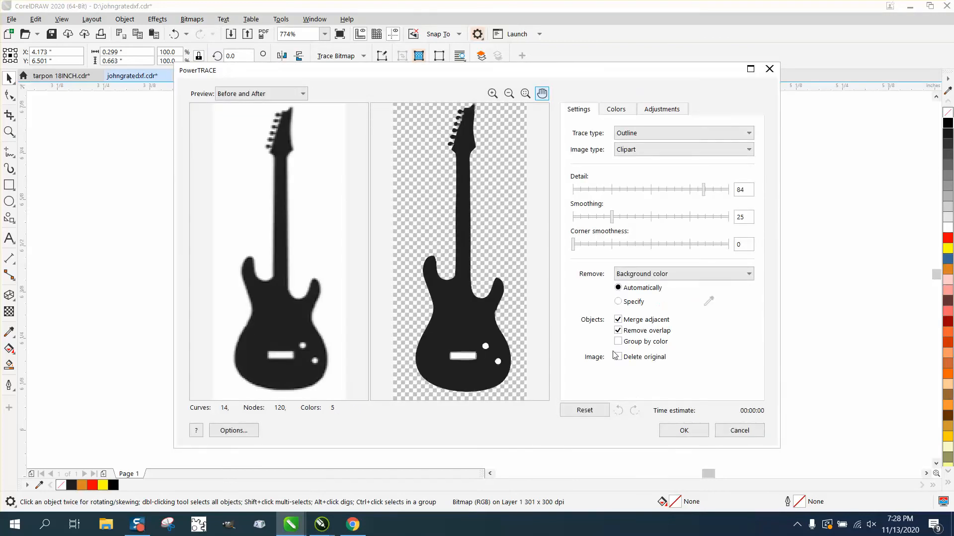
pyautogui.click(685, 429)
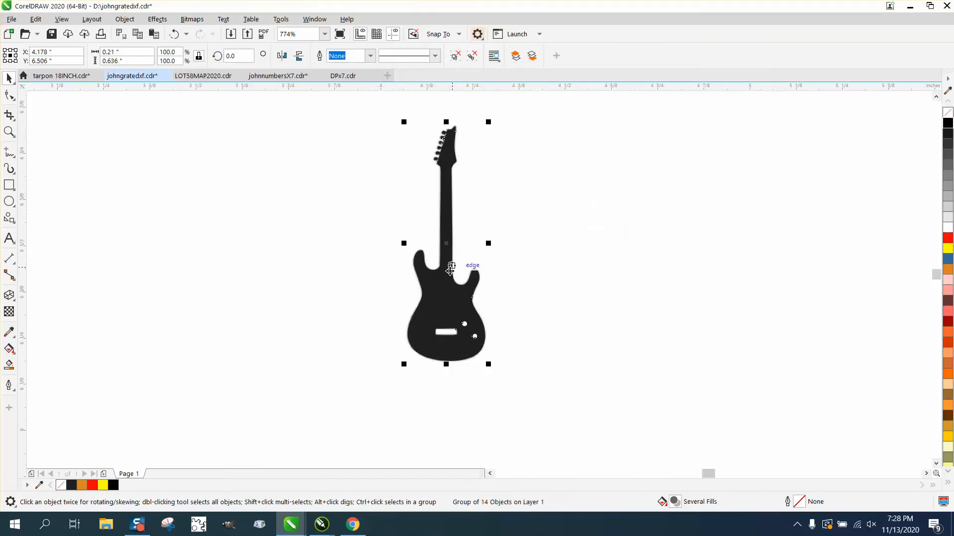
pyautogui.moveTo(448, 286); pyautogui.dragTo(618, 278)
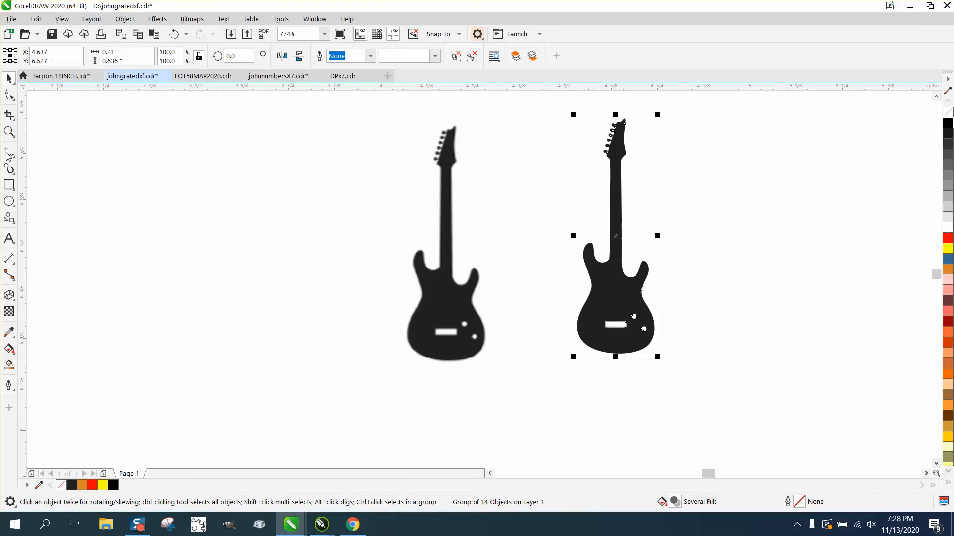
# Draw a rectangle about 0.53 by 0.68 inches over the traced guitar and fill it yellow.
pyautogui.click(9, 185)
pyautogui.moveTo(520, 109)
pyautogui.mouseDown()
pyautogui.moveTo(524, 149)
pyautogui.moveTo(663, 345)
pyautogui.moveTo(716, 359)
pyautogui.mouseUp()
pyautogui.click(949, 248)
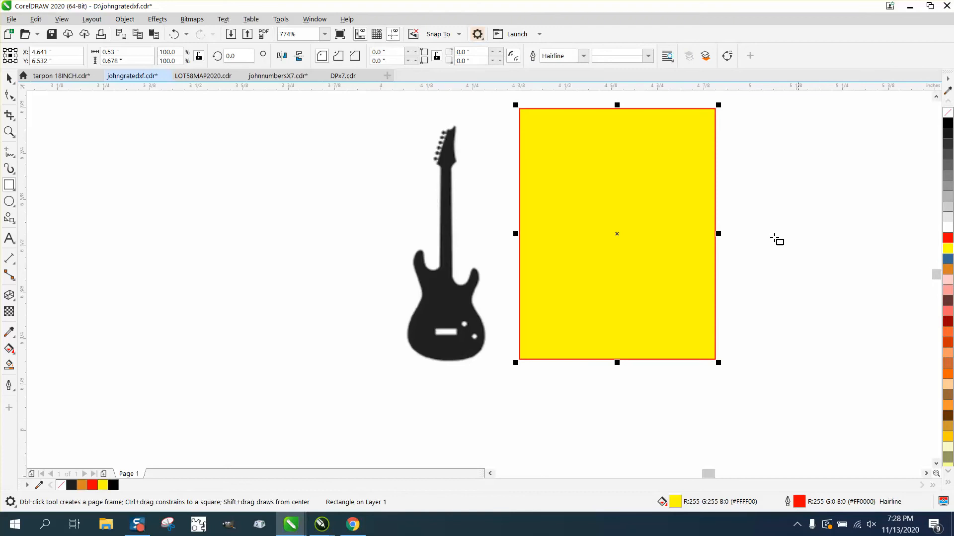
# Send the yellow rectangle to the back of the page, behind the traced guitar.
pyautogui.click(132, 22)
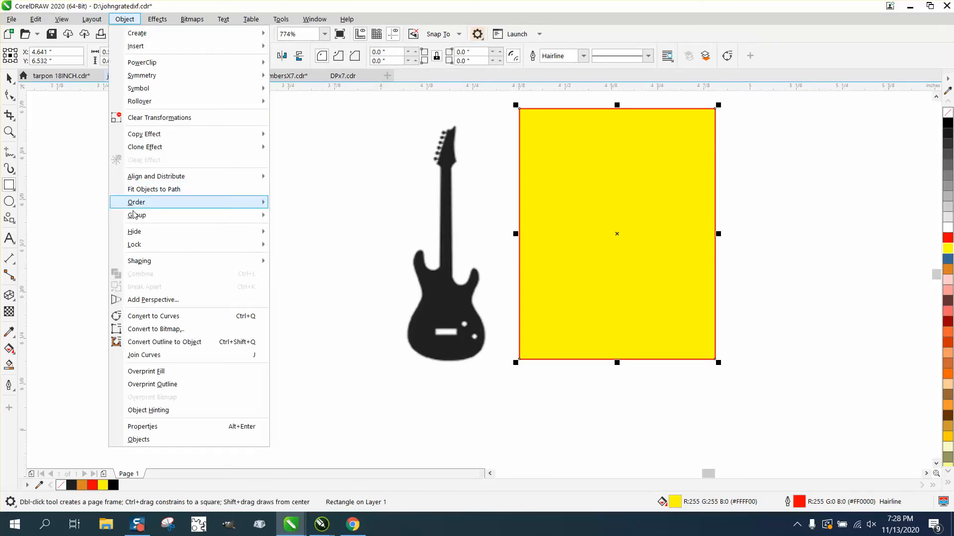
pyautogui.moveTo(168, 206)
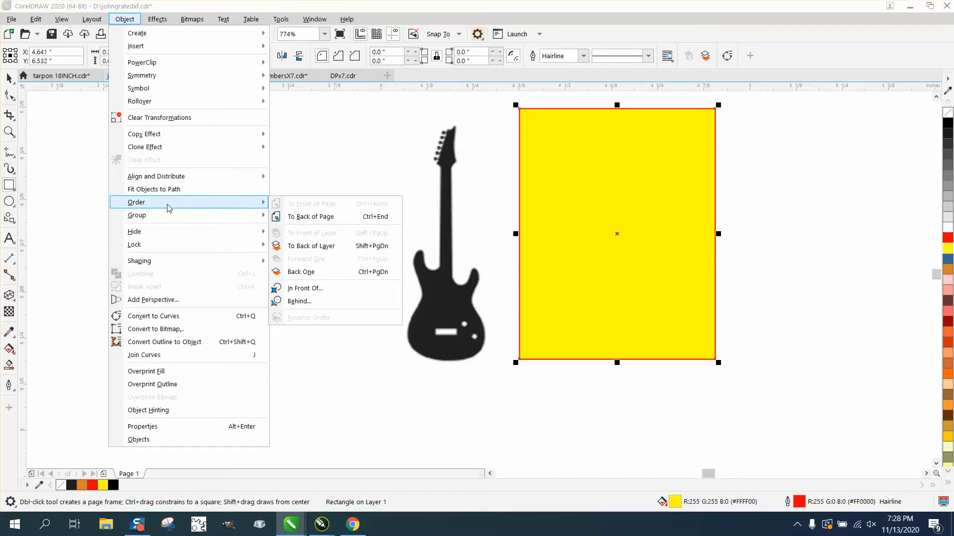
pyautogui.click(306, 216)
pyautogui.click(503, 283)
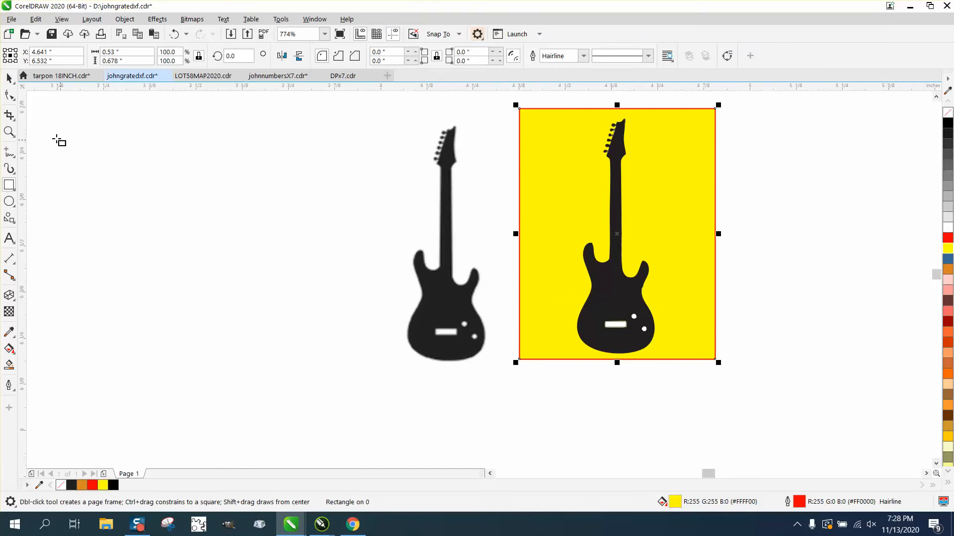
# Ungroup the traced guitar on the yellow background into its separate objects.
pyautogui.click(9, 131)
pyautogui.moveTo(502, 245); pyautogui.dragTo(742, 417)
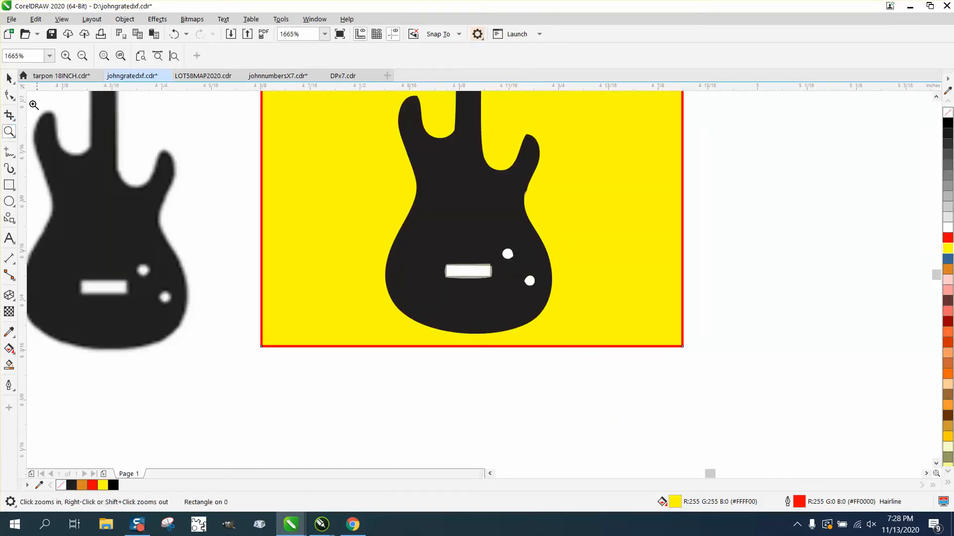
pyautogui.click(9, 78)
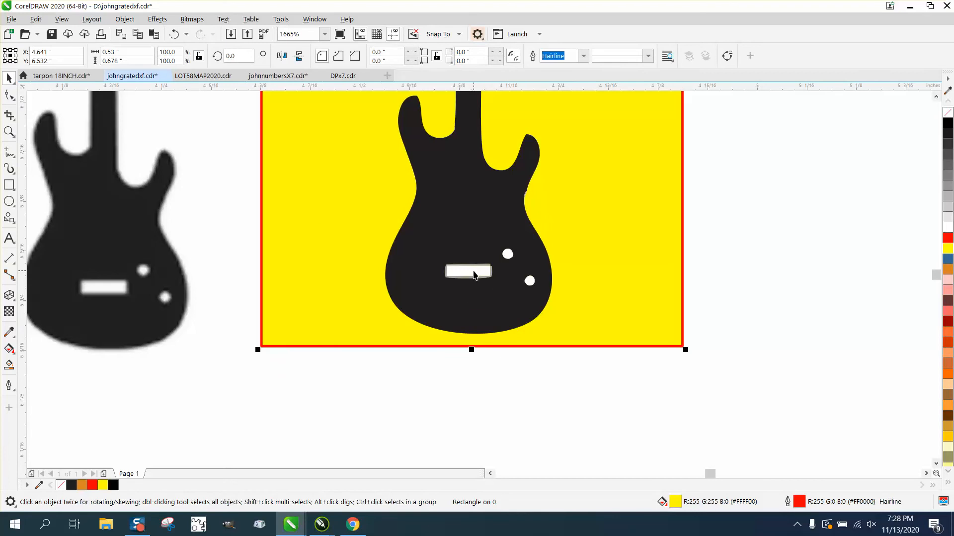
pyautogui.click(474, 275)
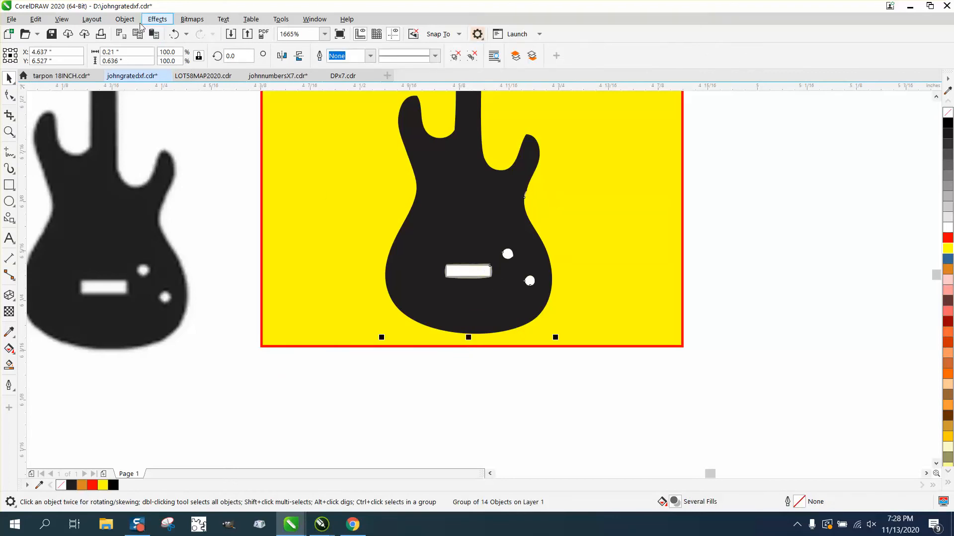
pyautogui.click(125, 18)
pyautogui.moveTo(149, 216)
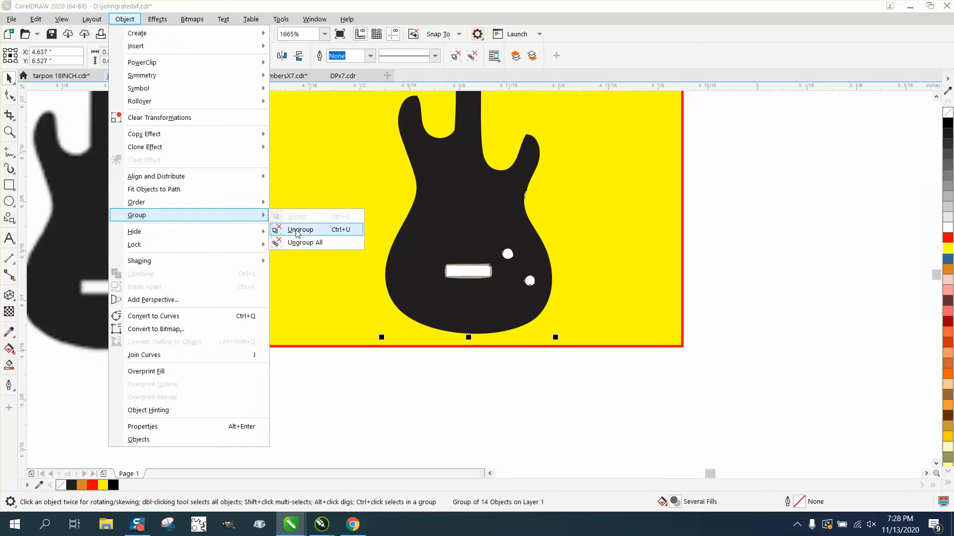
pyautogui.click(298, 228)
# Delete the white slot shape, both white dots and the leftover grey edge around the slot on the guitar body.
pyautogui.click(470, 300)
pyautogui.click(476, 272)
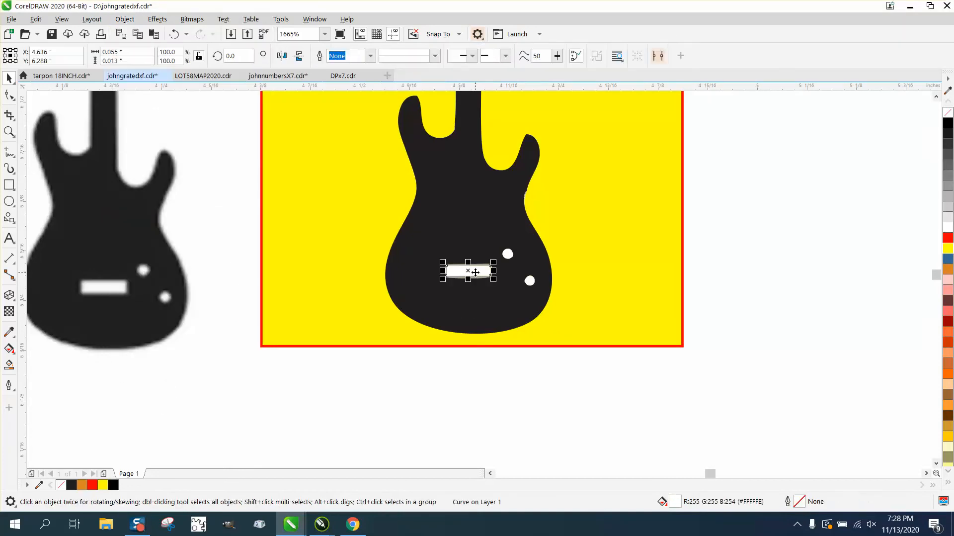
pyautogui.press('Delete')
pyautogui.click(508, 255)
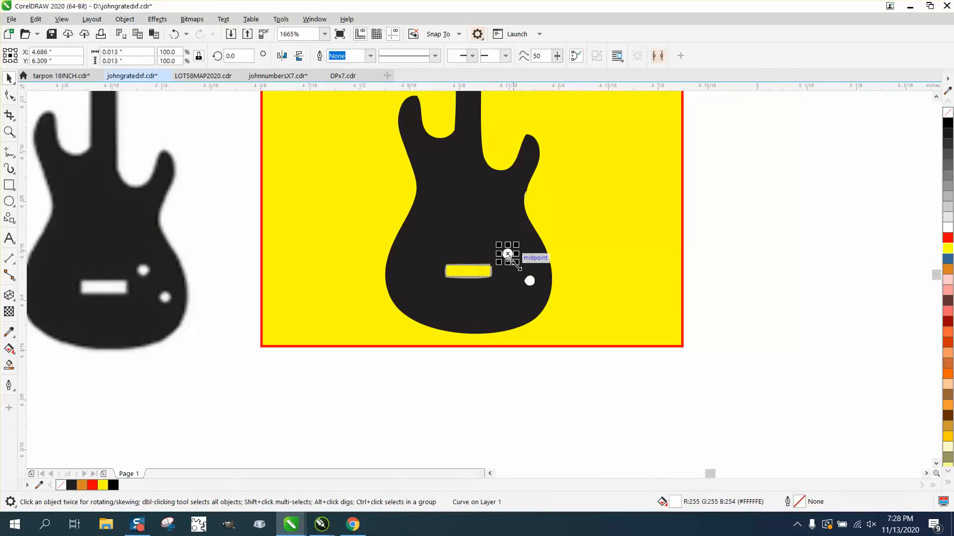
pyautogui.press('Delete')
pyautogui.click(530, 280)
pyautogui.press('Delete')
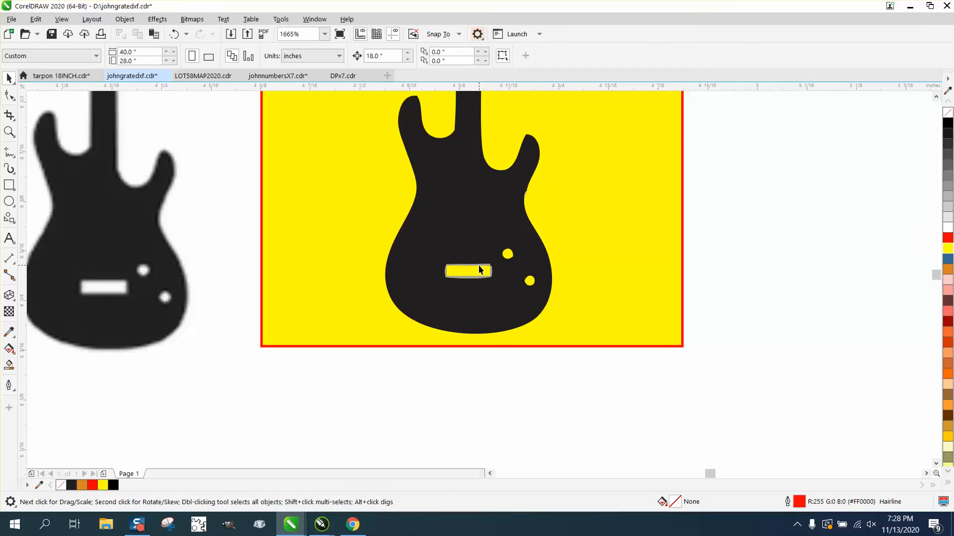
pyautogui.click(478, 268)
pyautogui.press('Delete')
# Delete the grey sliver at the headstock's tip and fill the grey fragments beside the tuning pegs black.
pyautogui.click(9, 131)
pyautogui.moveTo(394, 221); pyautogui.dragTo(569, 330)
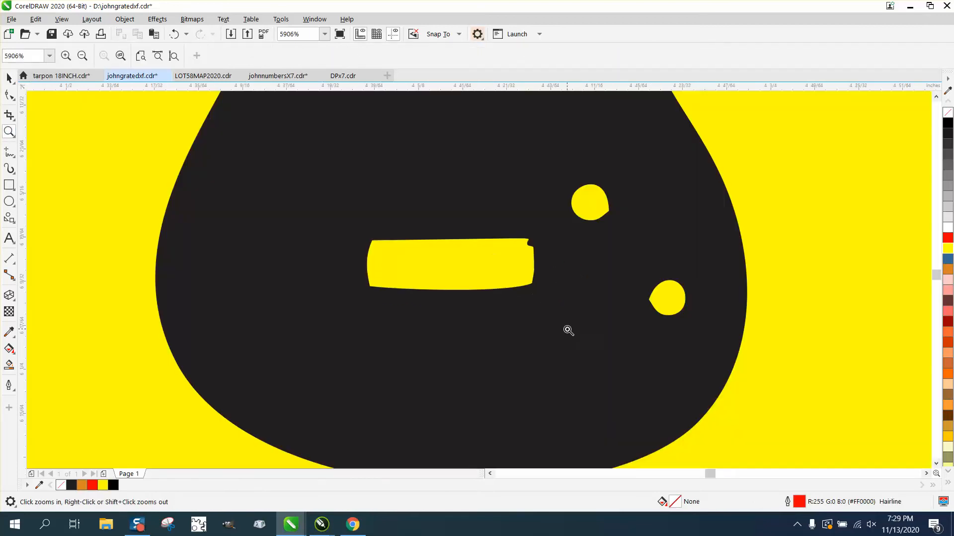
pyautogui.rightClick(584, 259)
pyautogui.rightClick(563, 257)
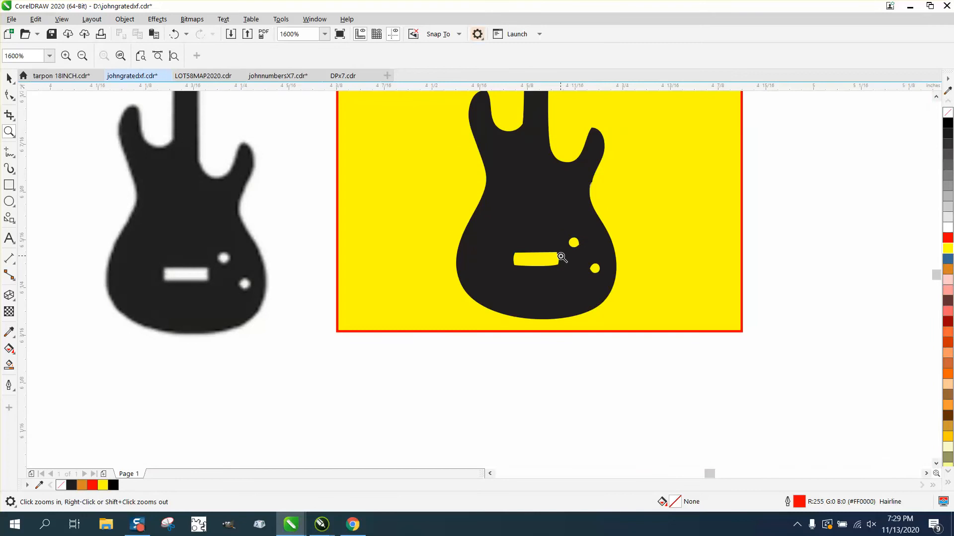
pyautogui.rightClick(561, 256)
pyautogui.rightClick(547, 243)
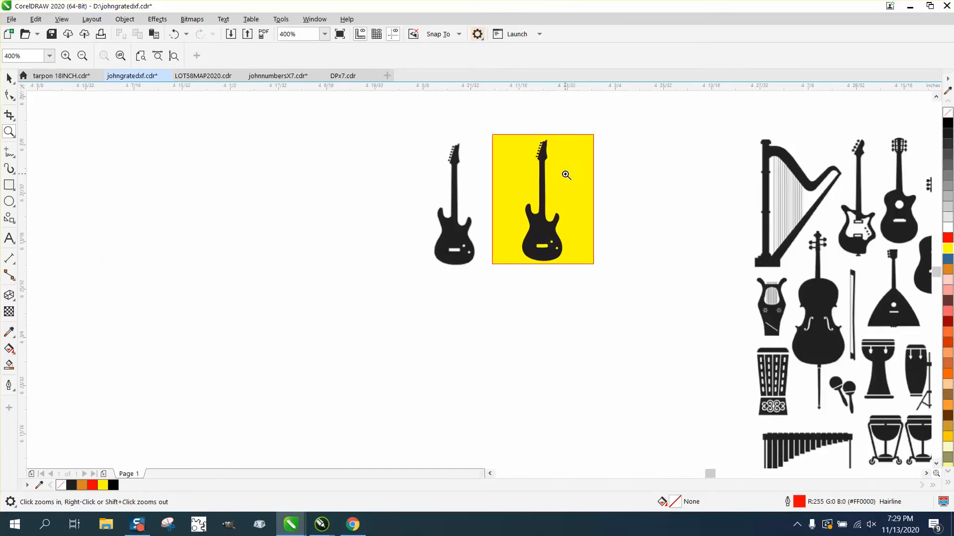
pyautogui.moveTo(567, 175); pyautogui.dragTo(529, 127)
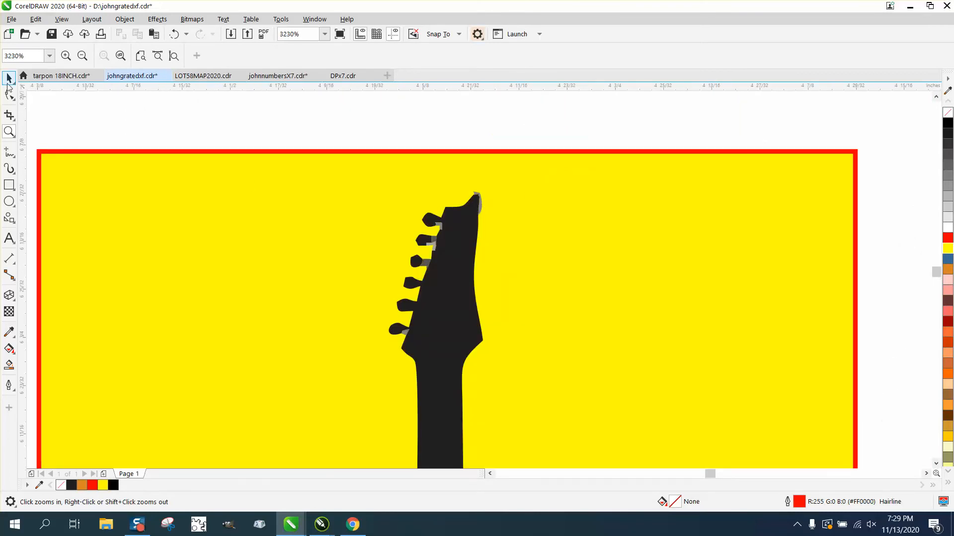
pyautogui.click(8, 80)
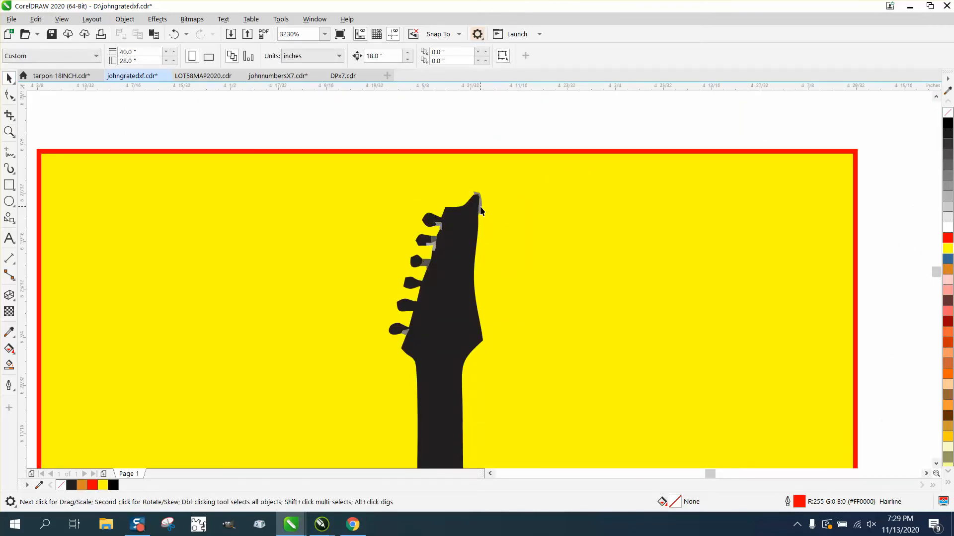
pyautogui.click(481, 205)
pyautogui.press('Delete')
pyautogui.moveTo(403, 308); pyautogui.dragTo(516, 324)
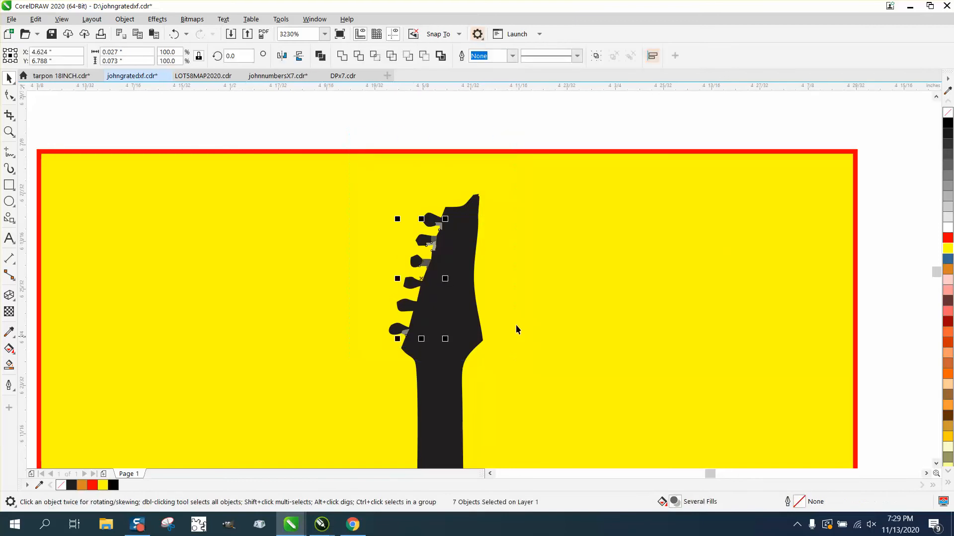
pyautogui.click(948, 126)
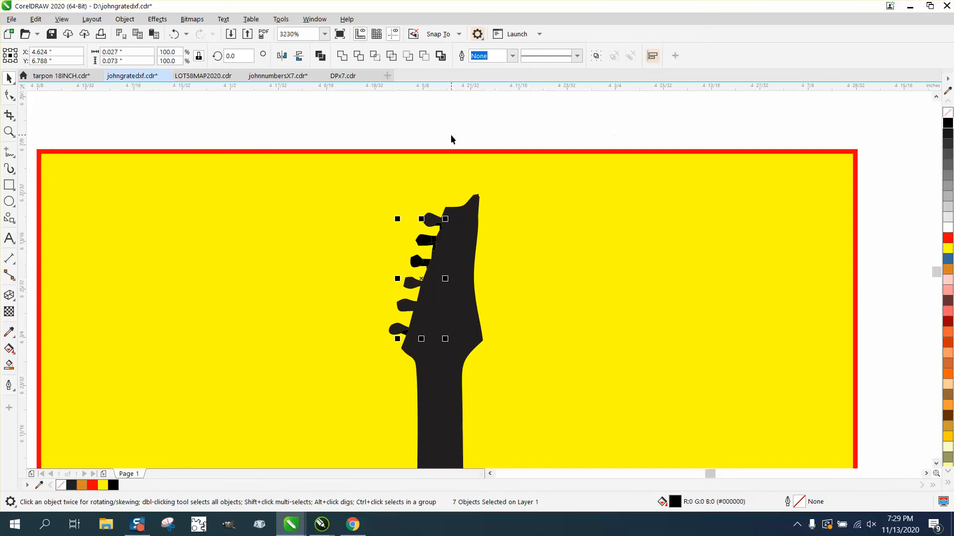
# Remove the guitar curve's fill and give it a black outline.
pyautogui.scroll(-4, 451, 134)
pyautogui.click(448, 303)
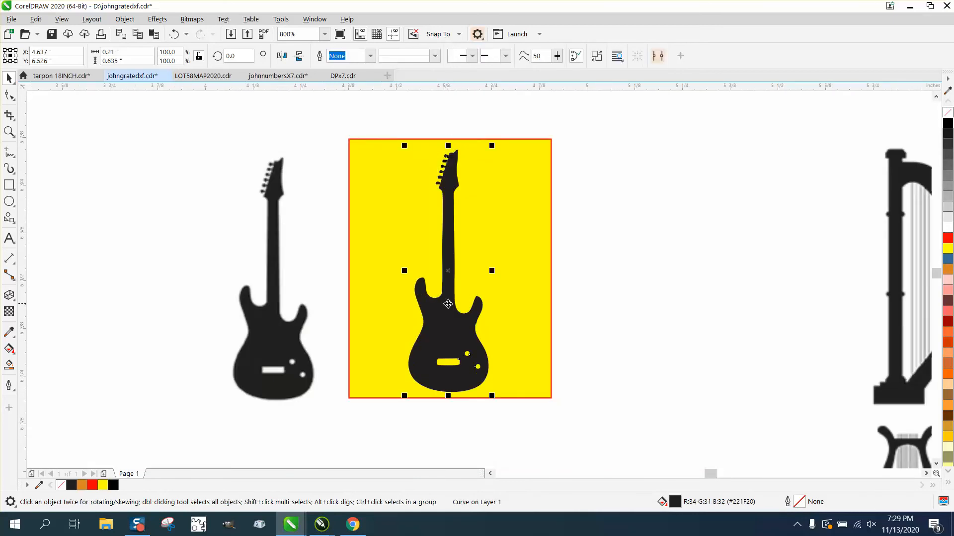
pyautogui.click(950, 114)
pyautogui.rightClick(950, 125)
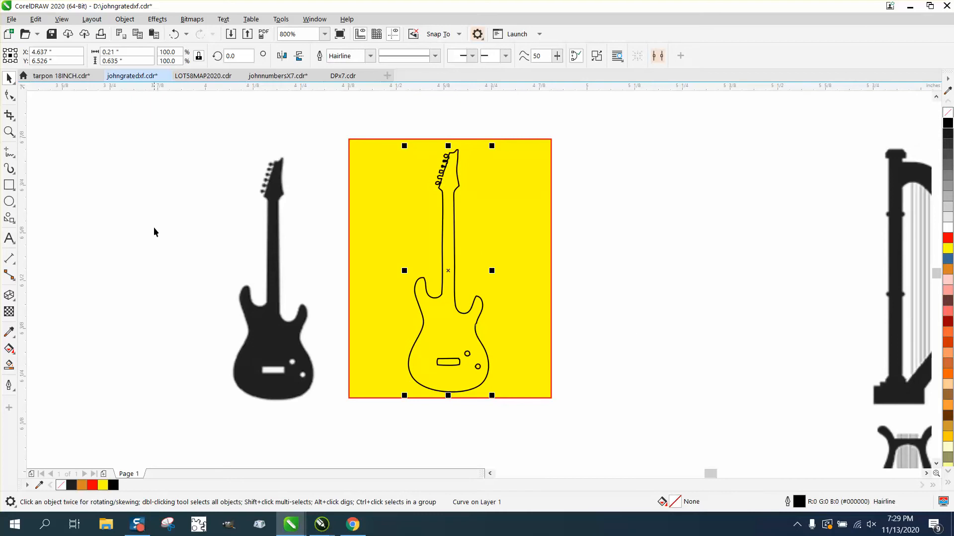
# Draw a circle about 0.013 inches across on the yellow area beside the guitar's lower body.
pyautogui.click(11, 132)
pyautogui.moveTo(381, 299); pyautogui.dragTo(581, 410)
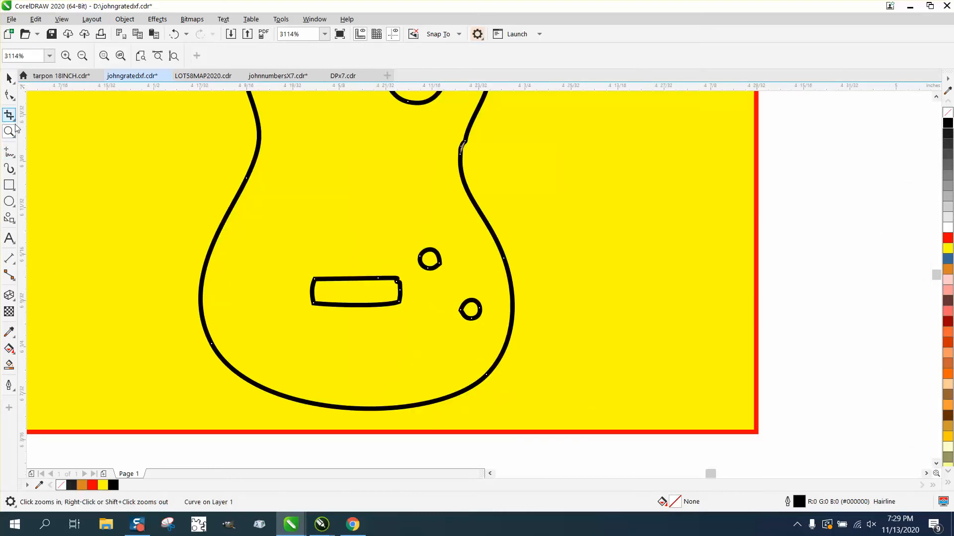
pyautogui.click(9, 200)
pyautogui.moveTo(571, 245); pyautogui.dragTo(550, 267)
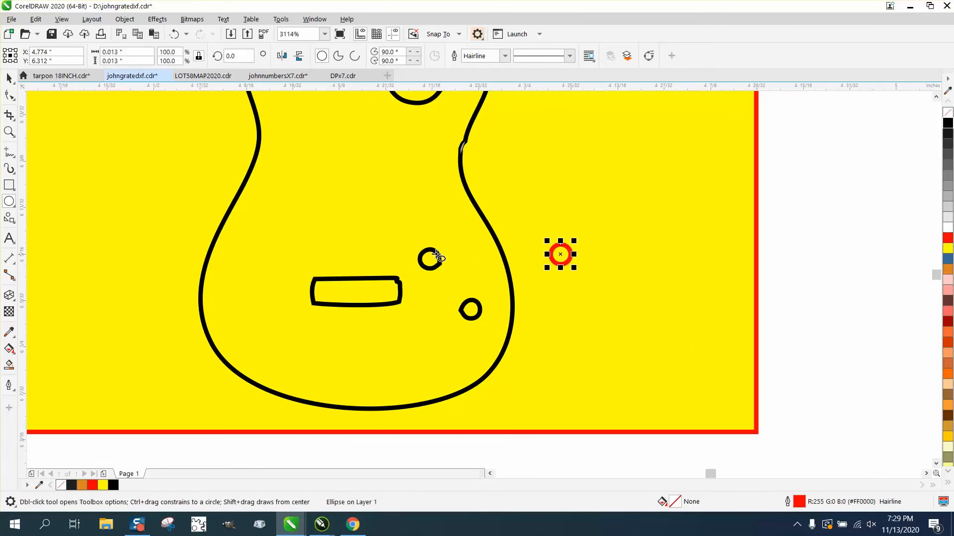
# Undo the guitar outline's sideways move, break the curve apart into separate curves and deselect everything.
pyautogui.click(9, 79)
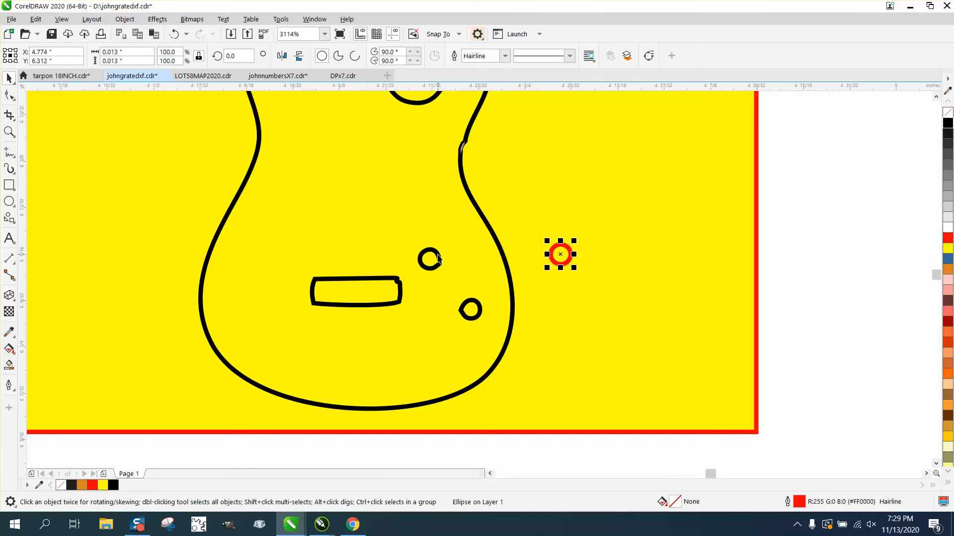
pyautogui.moveTo(438, 258); pyautogui.dragTo(470, 256)
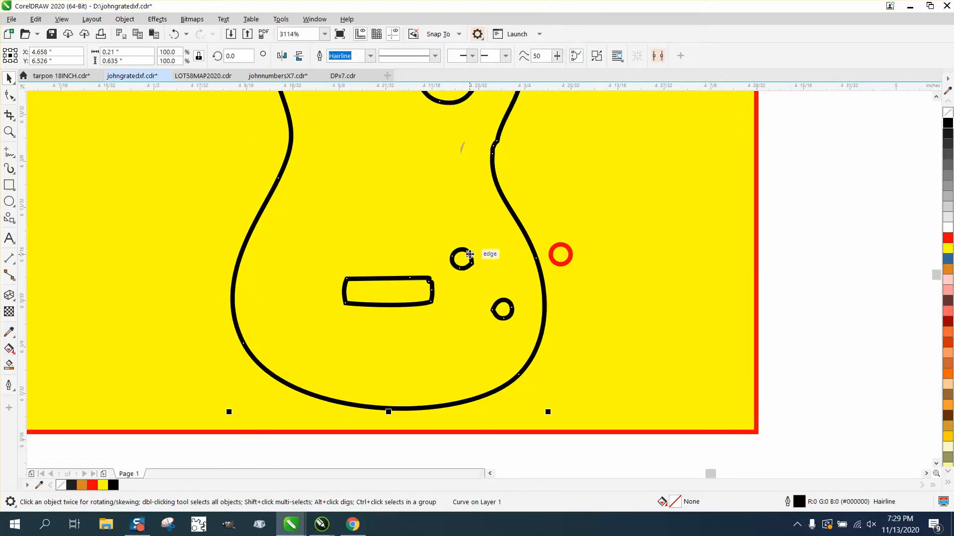
pyautogui.click(176, 38)
pyautogui.click(124, 19)
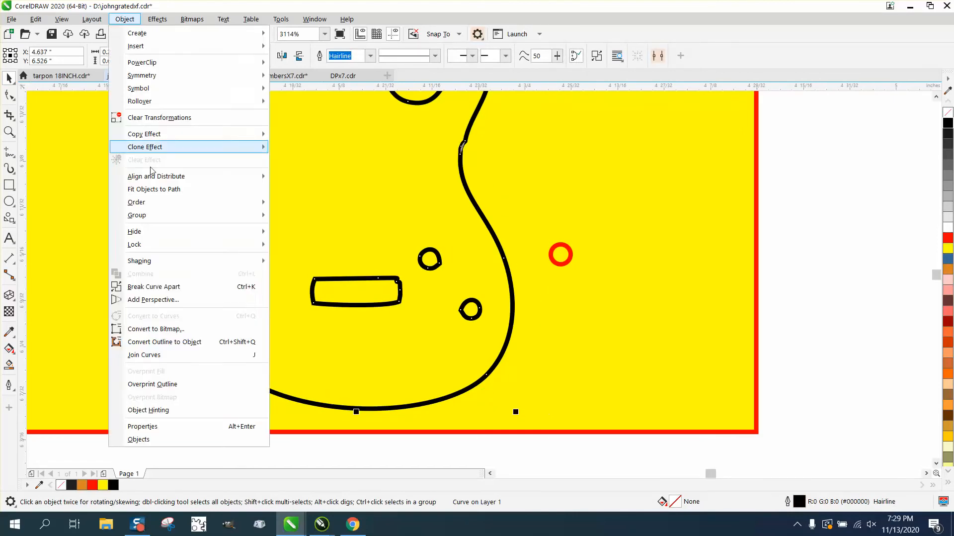
pyautogui.click(164, 291)
pyautogui.click(765, 262)
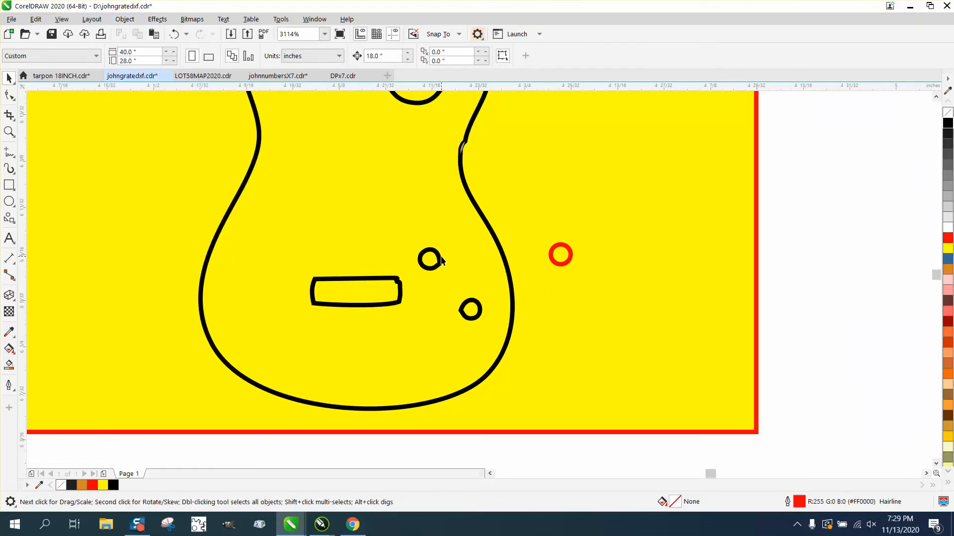
# Move the red circle onto the upper knob hole in the guitar body.
pyautogui.moveTo(553, 256); pyautogui.dragTo(427, 261)
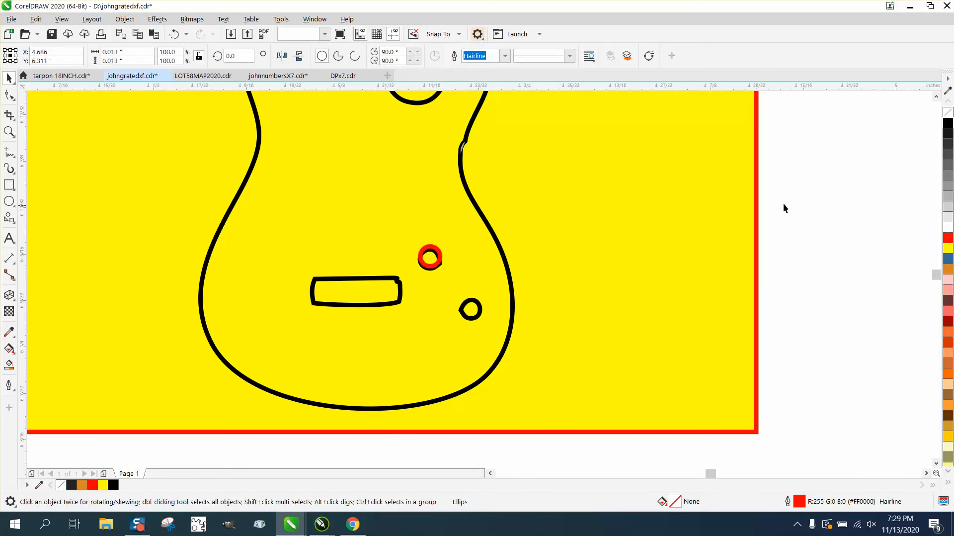
pyautogui.click(783, 204)
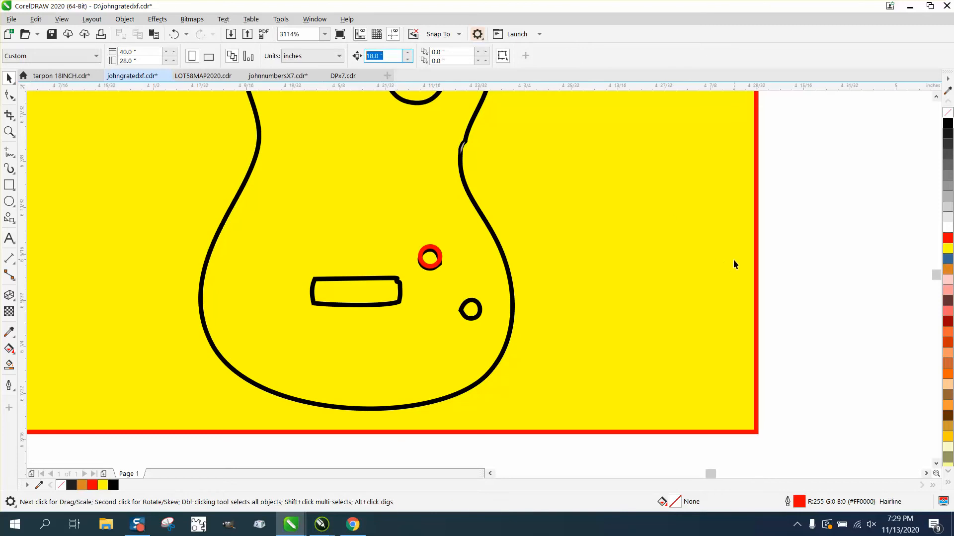
pyautogui.click(441, 257)
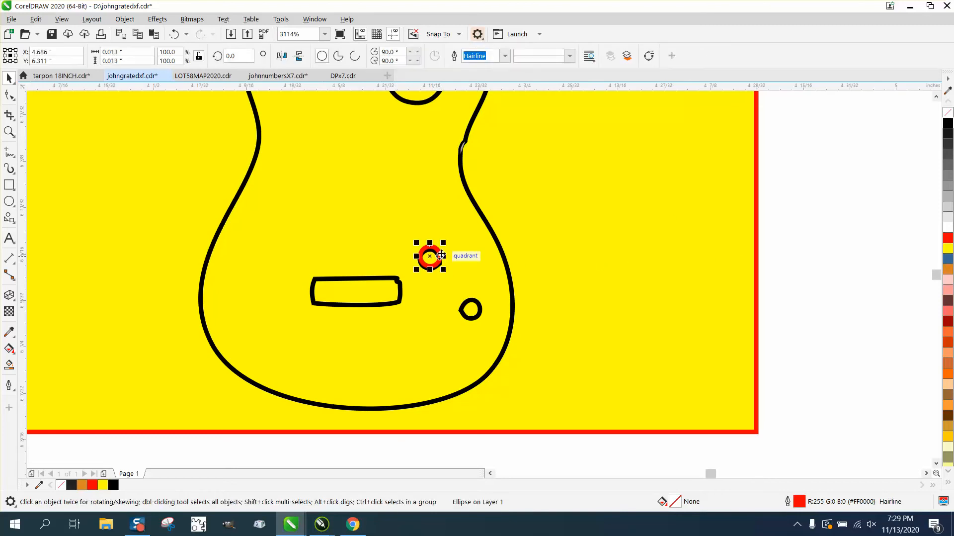
pyautogui.click(772, 246)
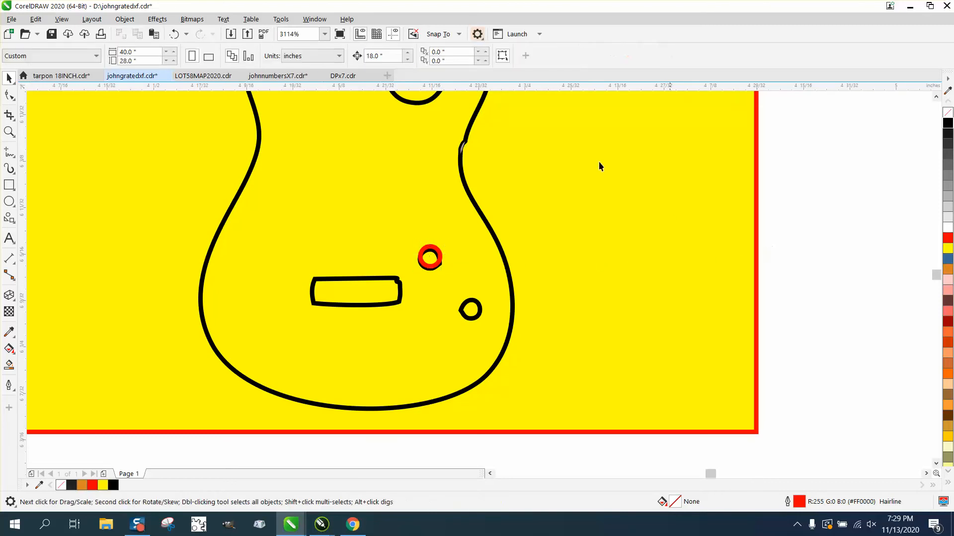
# Try a nudge distance of 0.001 inches and change it to 0.01 inches.
pyautogui.click(384, 56)
pyautogui.press('BackSpace')
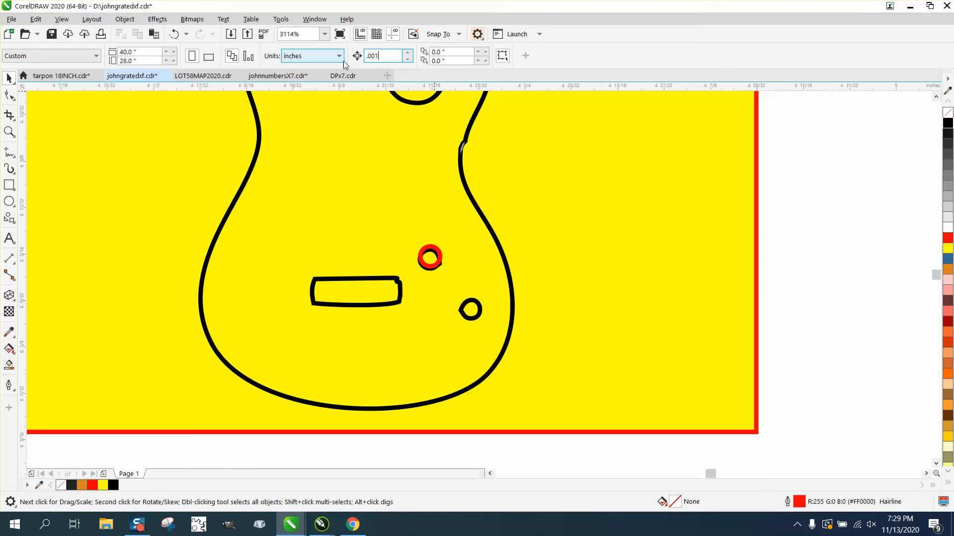
pyautogui.click(441, 251)
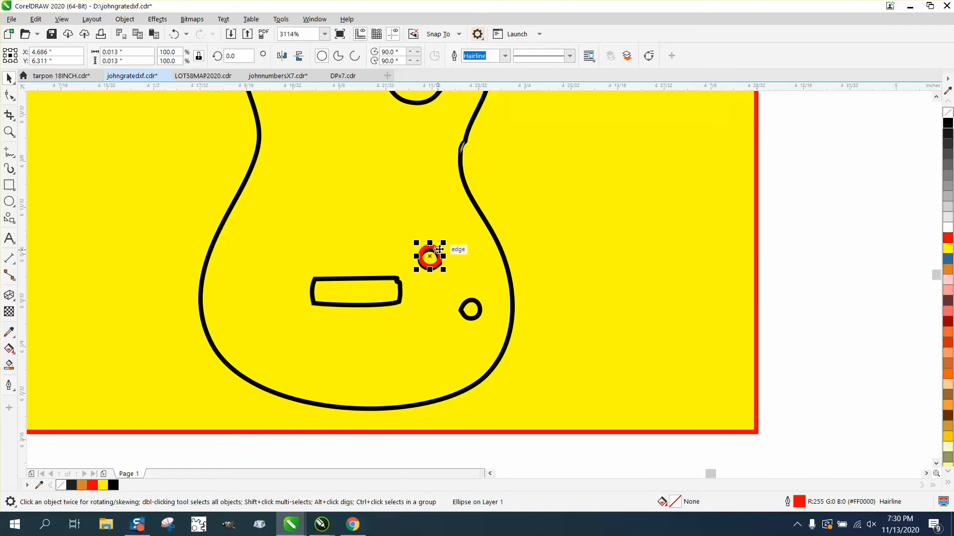
pyautogui.click(803, 251)
pyautogui.click(390, 57)
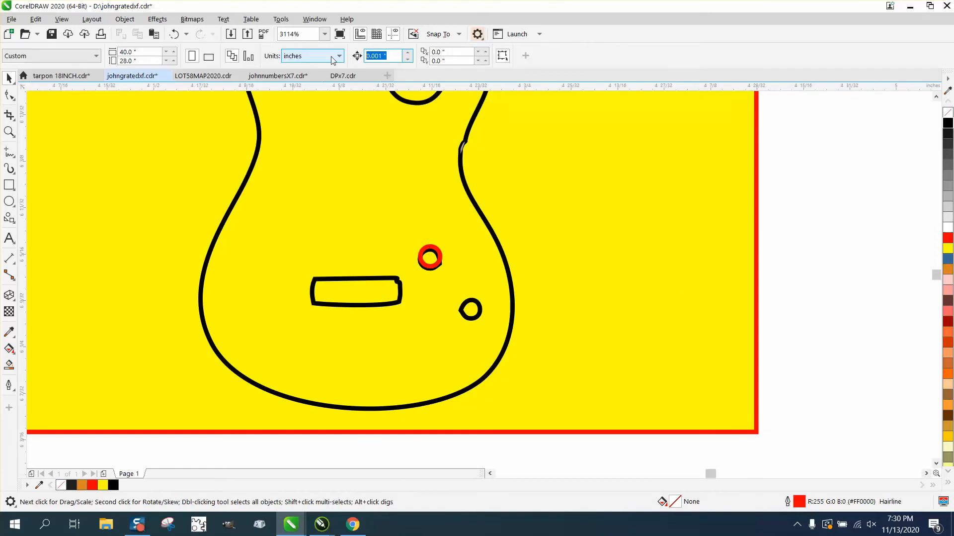
pyautogui.write('.01')
# Move the red circle off the upper knob hole, delete the traced black circle, and nudge the red one down 0.01 inches.
pyautogui.moveTo(435, 251); pyautogui.dragTo(439, 240)
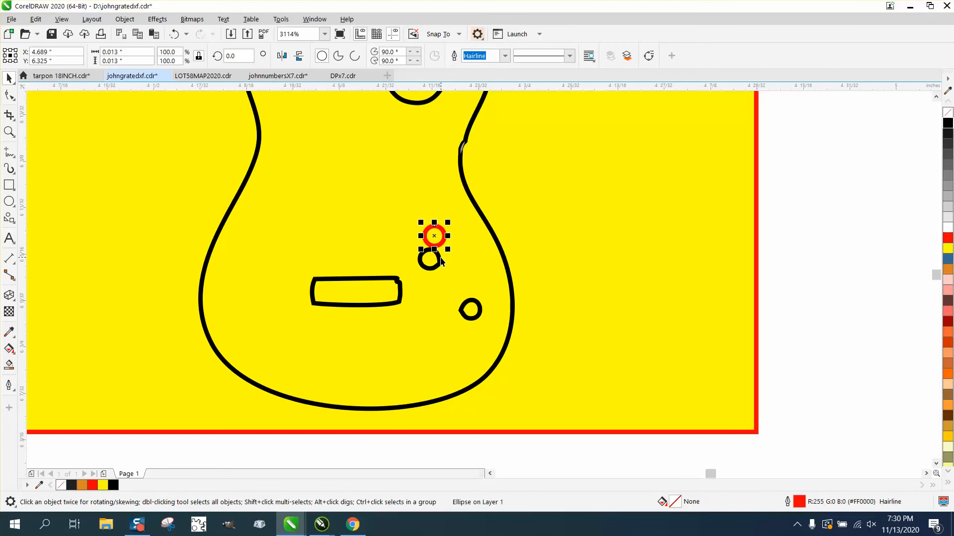
pyautogui.click(439, 259)
pyautogui.click(442, 242)
pyautogui.press('Down')
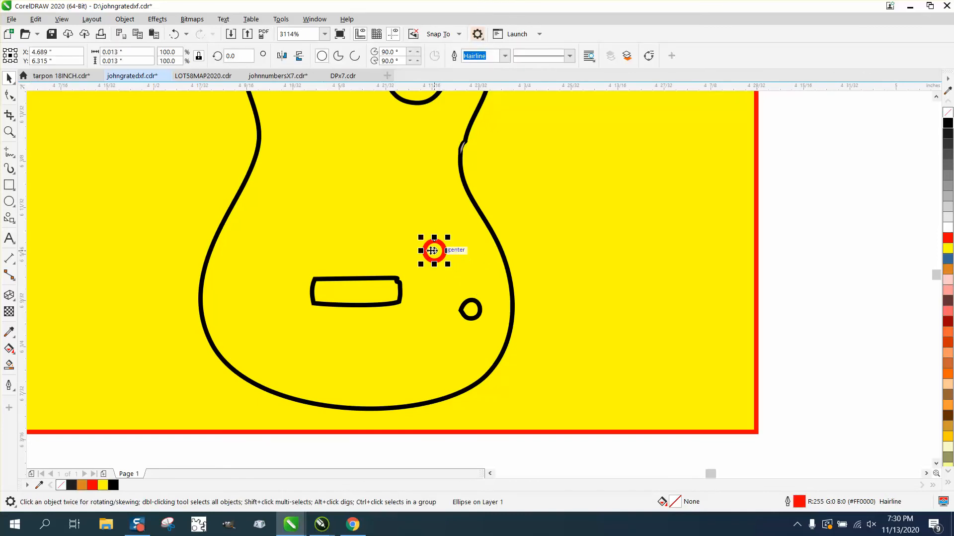
# Copy the red circle onto the lower knob hole and replace the traced black circle there with it.
pyautogui.moveTo(434, 250); pyautogui.dragTo(471, 309)
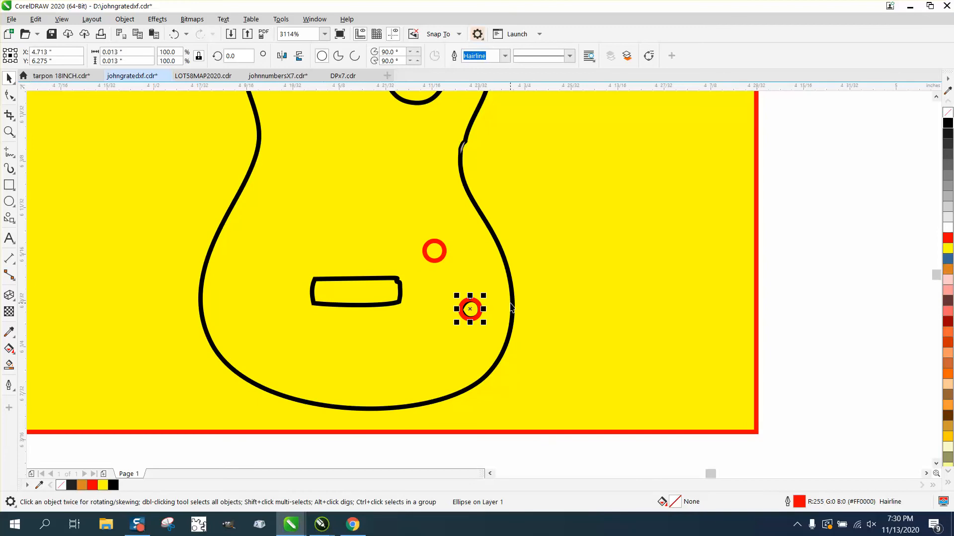
pyautogui.press('Down')
pyautogui.press('Down')
pyautogui.click(475, 305)
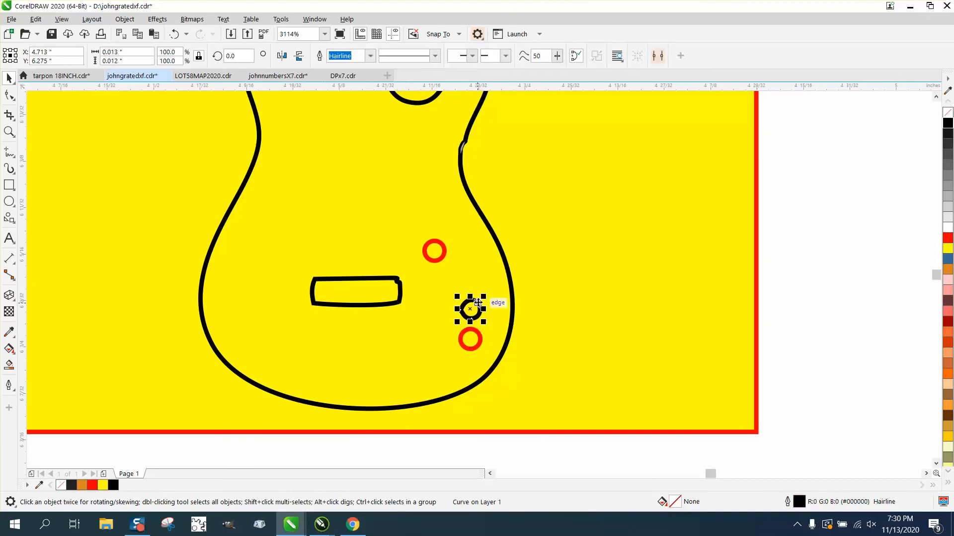
pyautogui.press('Delete')
pyautogui.click(476, 332)
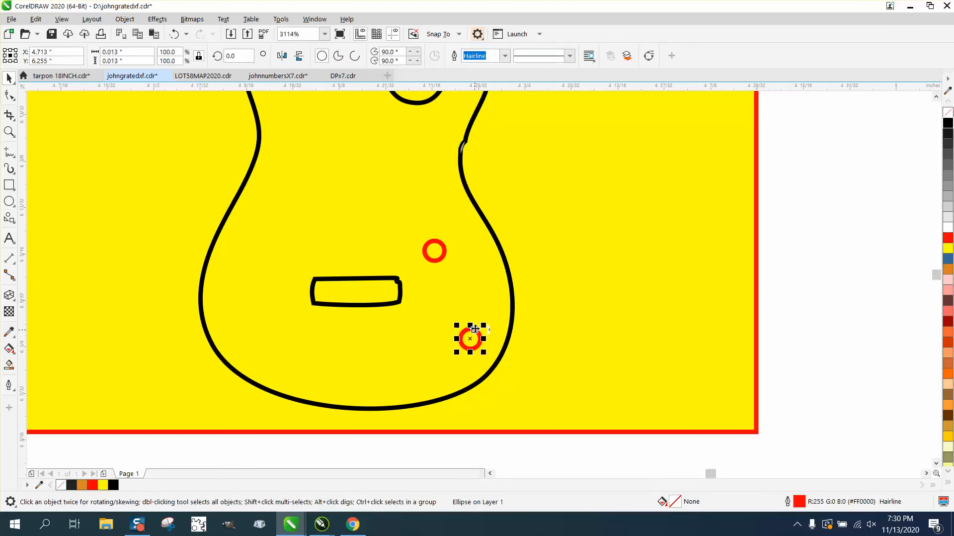
pyautogui.press('Up')
pyautogui.click(400, 301)
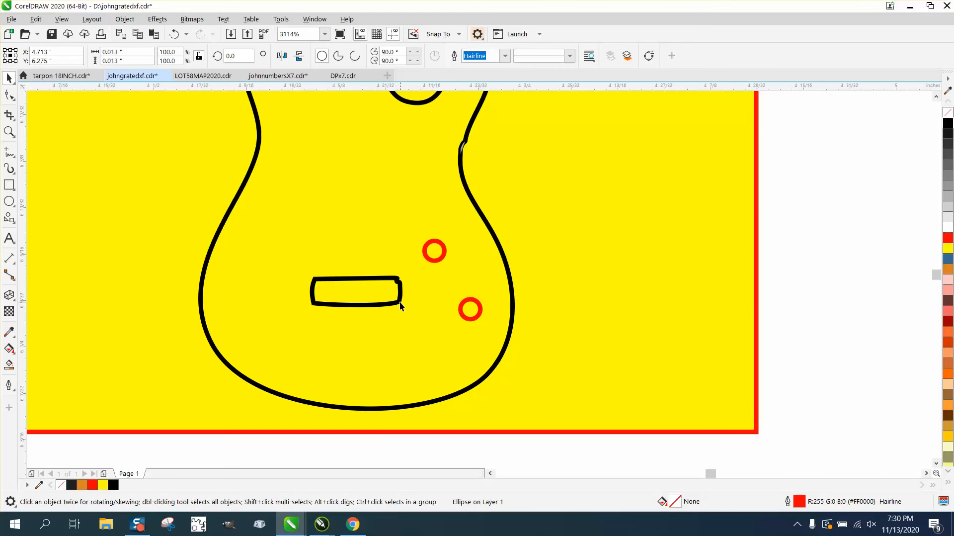
# Draw a rectangle about 0.062 by 0.018 inches over the traced black slot in the guitar body.
pyautogui.click(9, 185)
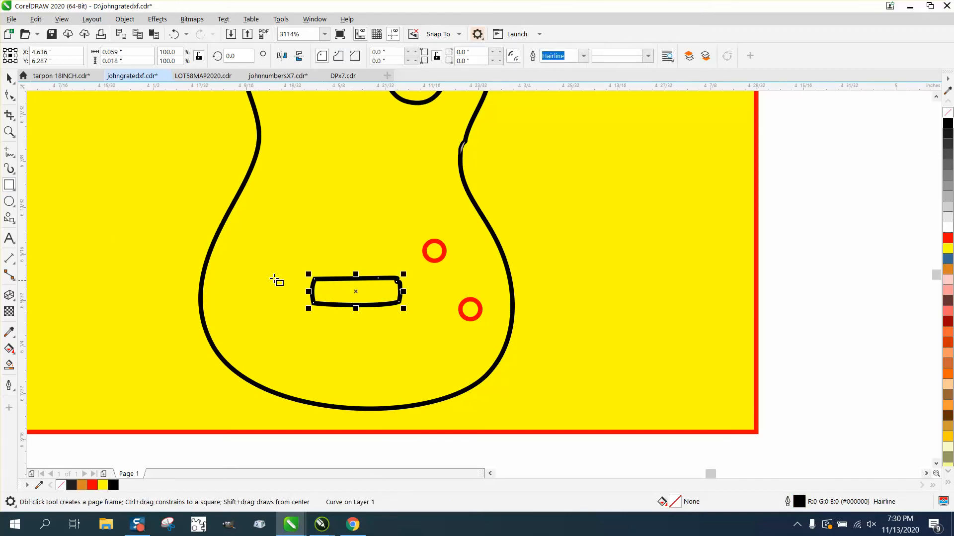
pyautogui.click(9, 132)
pyautogui.moveTo(249, 259); pyautogui.dragTo(440, 369)
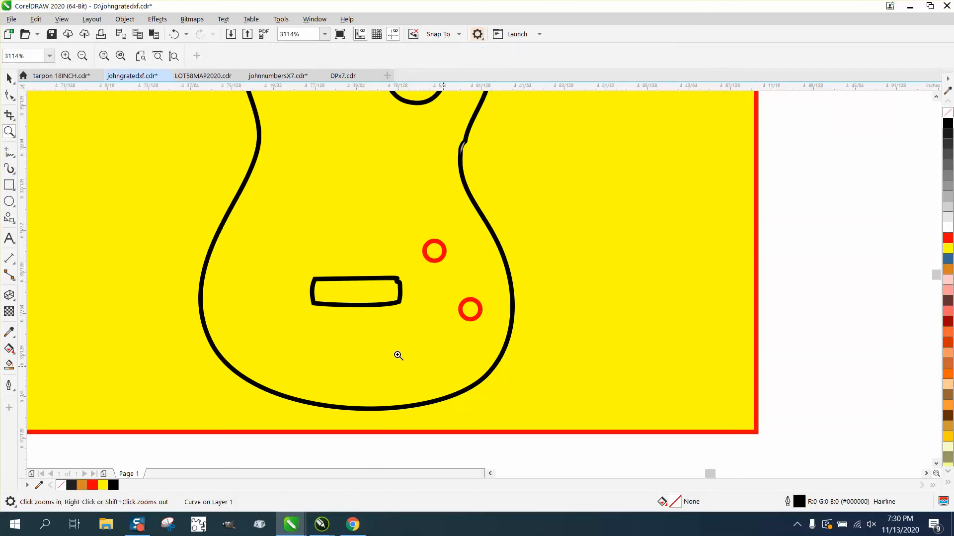
pyautogui.click(9, 185)
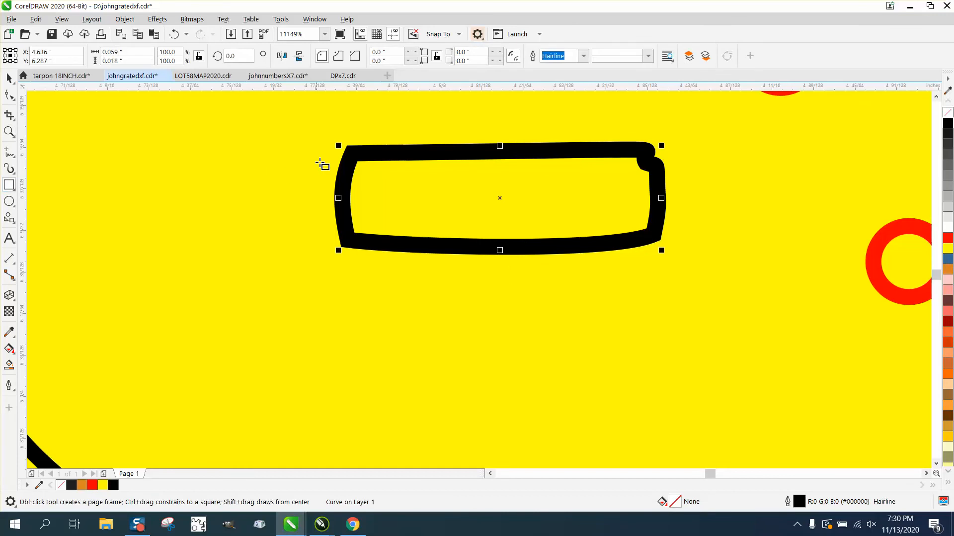
pyautogui.moveTo(334, 147); pyautogui.dragTo(661, 242)
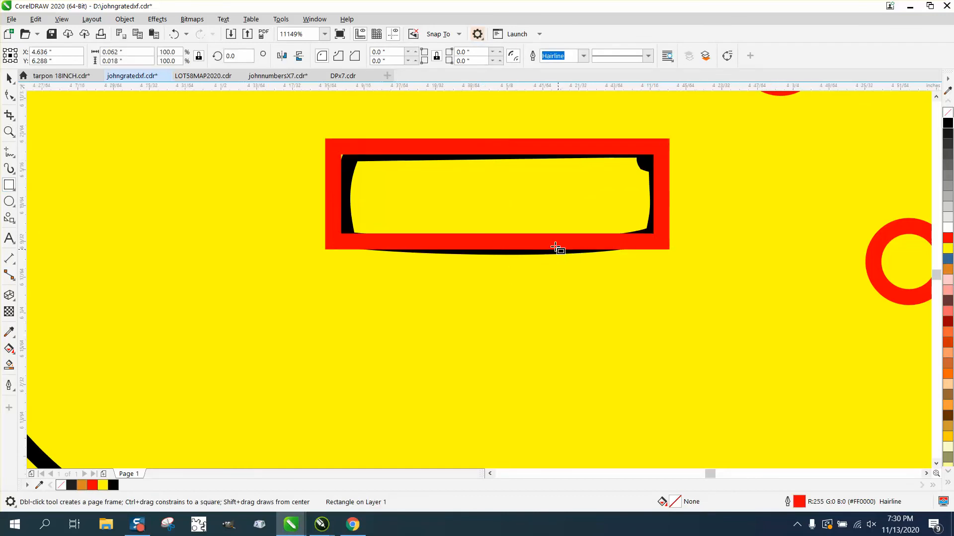
# Nudge the red rectangle down 0.02 inches, delete the traced black slot, and nudge the rectangle back up 0.02 inches.
pyautogui.scroll(-3, 554, 246)
pyautogui.press('Down')
pyautogui.press('Down')
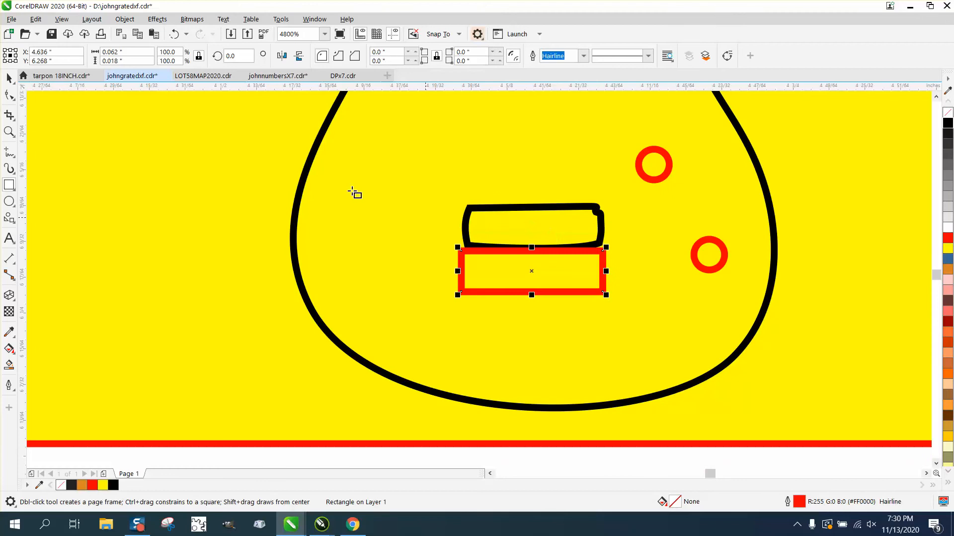
pyautogui.click(6, 78)
pyautogui.click(507, 207)
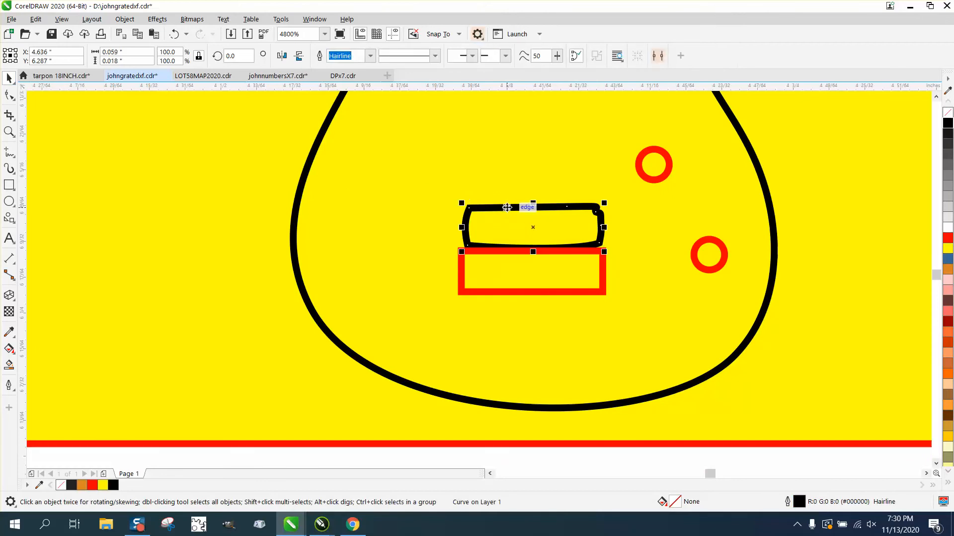
pyautogui.press('Delete')
pyautogui.click(538, 249)
pyautogui.press('Up')
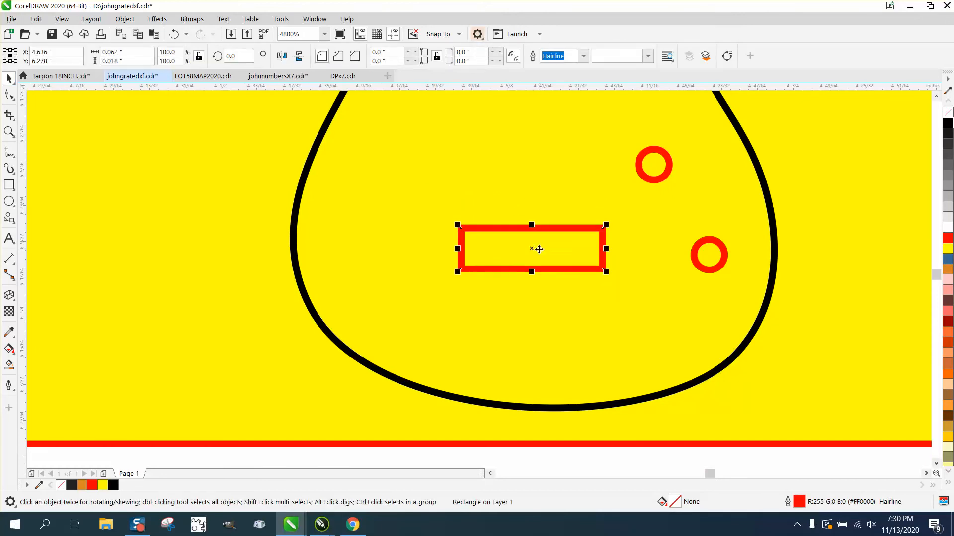
pyautogui.press('Up')
# Delete the stray gray sliver on the right waist edge of the traced guitar.
pyautogui.scroll(-4, 539, 248)
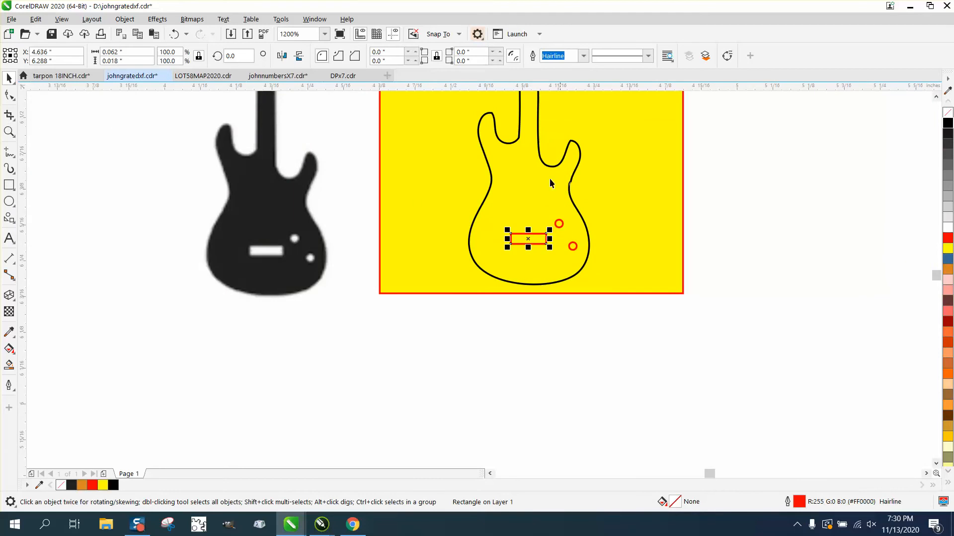
pyautogui.click(9, 131)
pyautogui.moveTo(559, 167); pyautogui.dragTo(619, 202)
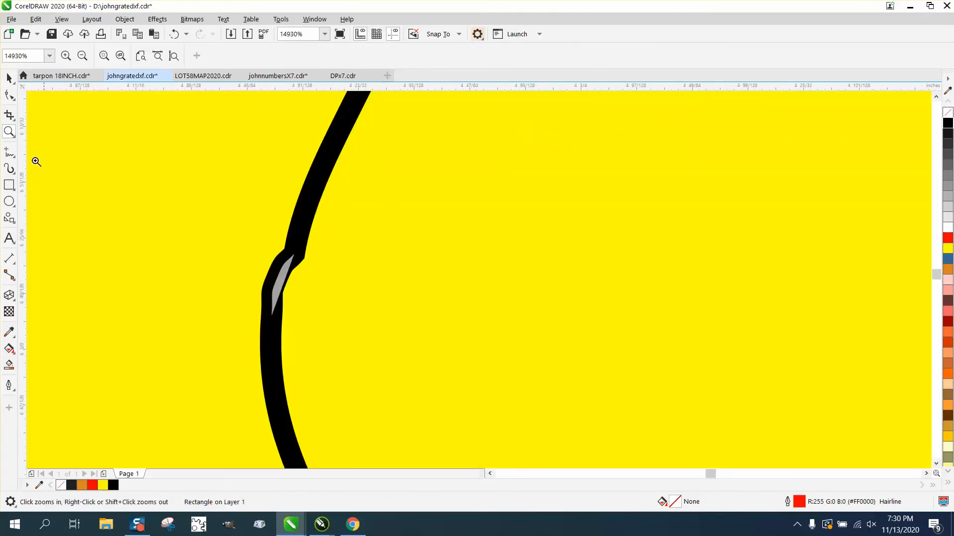
pyautogui.click(9, 95)
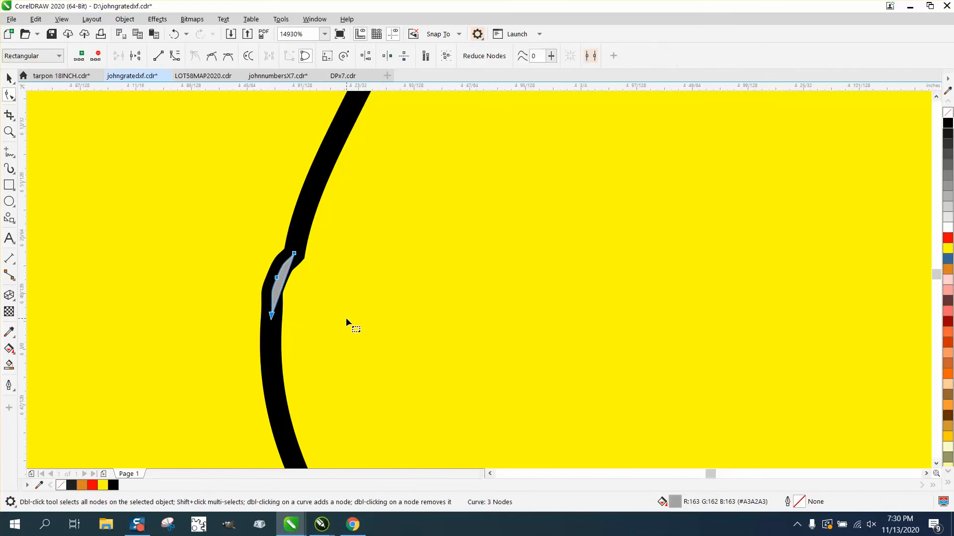
pyautogui.press('Delete')
# Smooth the kink at the guitar's right waist and the edge of the right horn using the Smooth tool with a 0.01-inch nib.
pyautogui.click(15, 101)
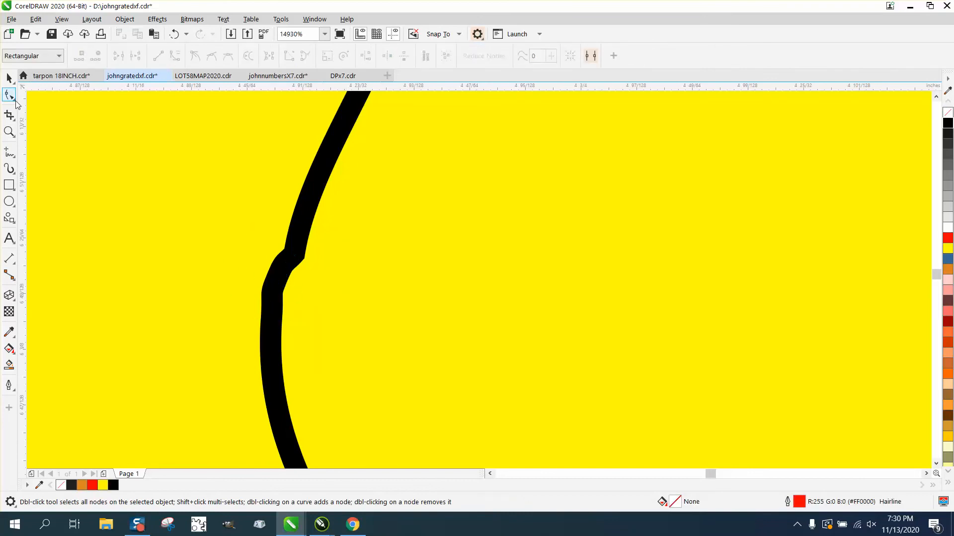
pyautogui.click(44, 112)
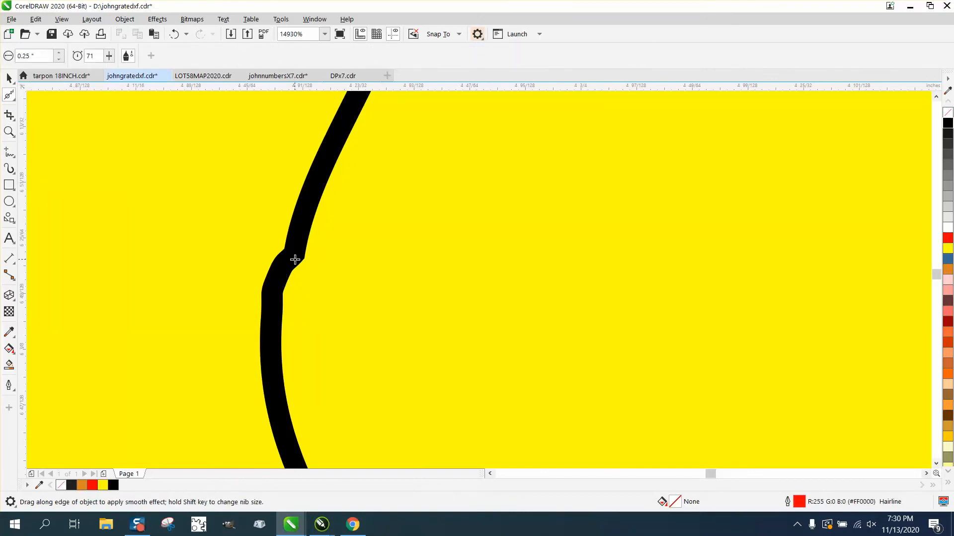
pyautogui.scroll(-3, 304, 259)
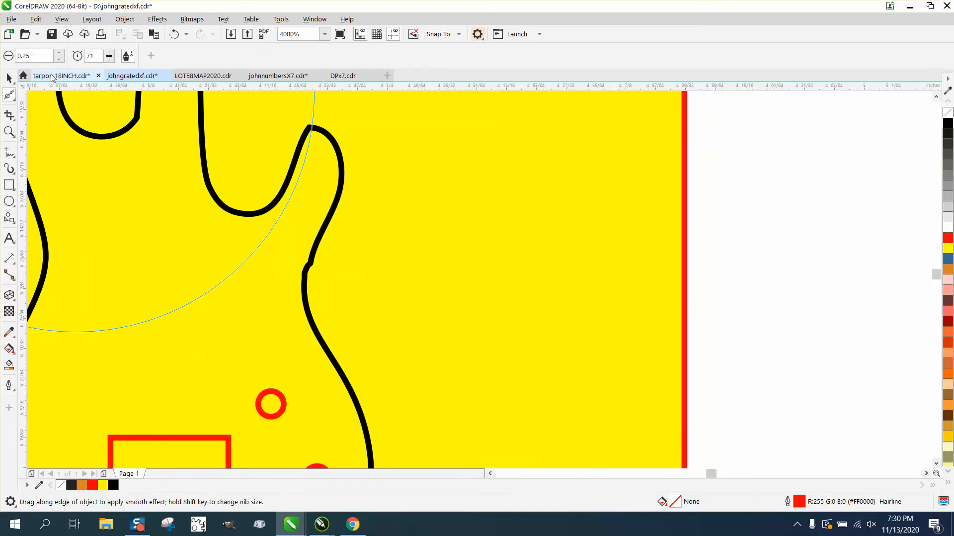
pyautogui.write('.01')
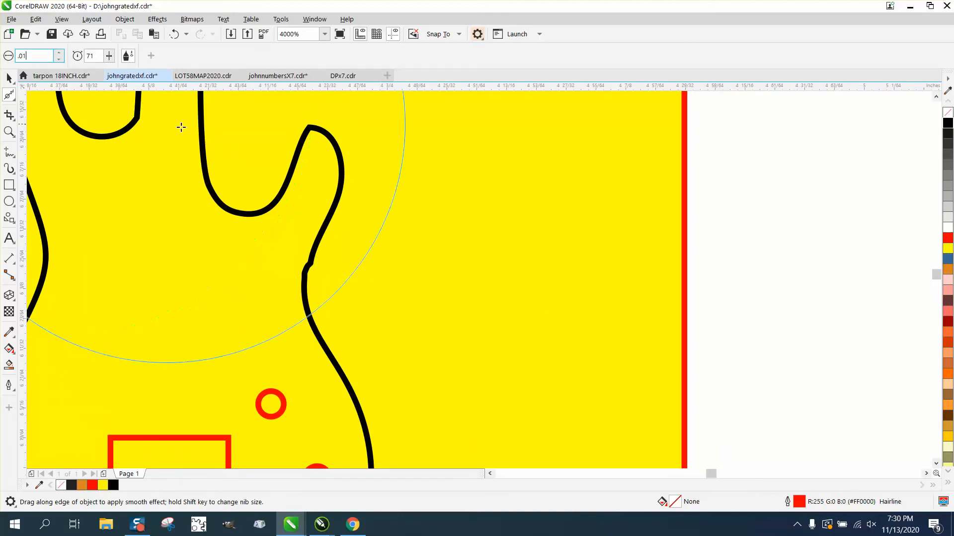
pyautogui.press('Return')
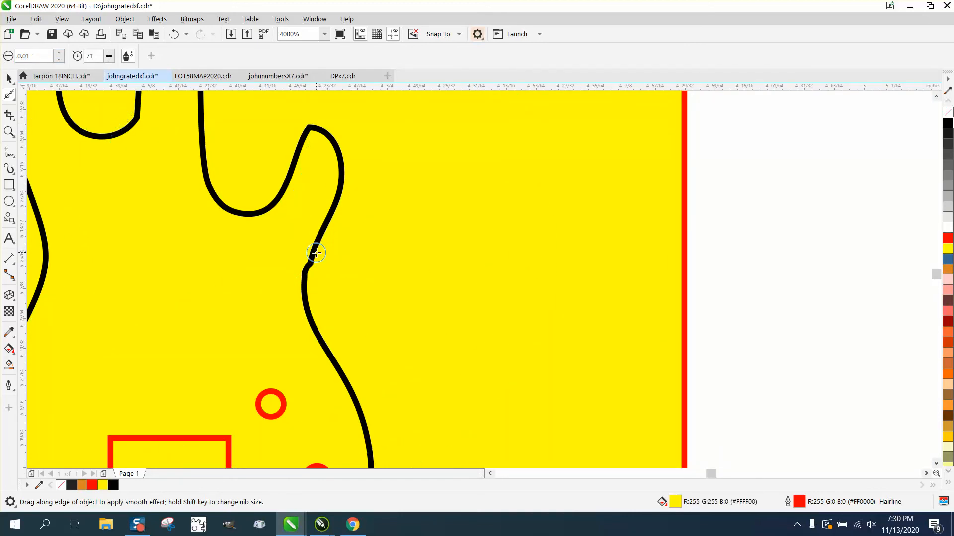
pyautogui.moveTo(312, 268); pyautogui.dragTo(315, 248)
pyautogui.moveTo(332, 161); pyautogui.dragTo(318, 135)
pyautogui.scroll(-2, 388, 234)
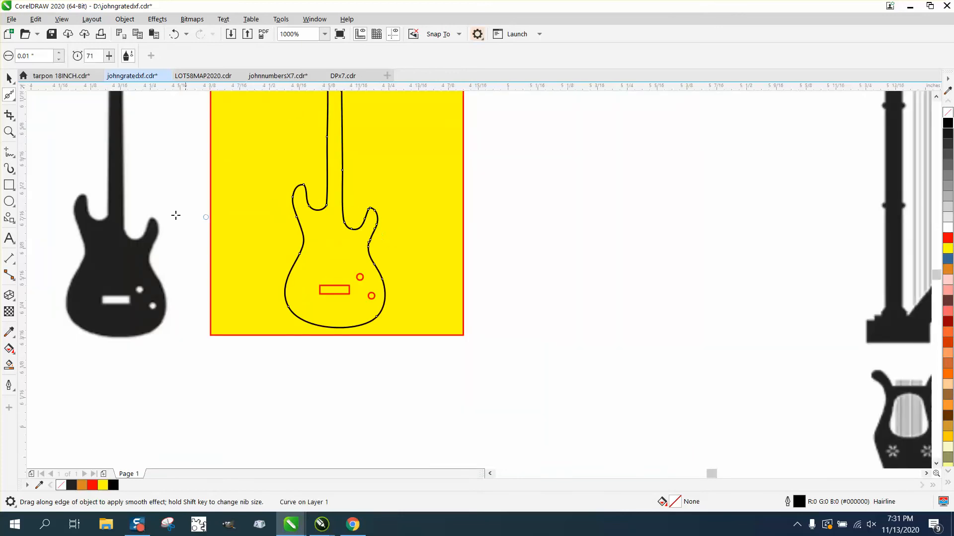
# Create a Smart Fill shape from the guitar outline and move it to the blank area right of the yellow background.
pyautogui.click(9, 78)
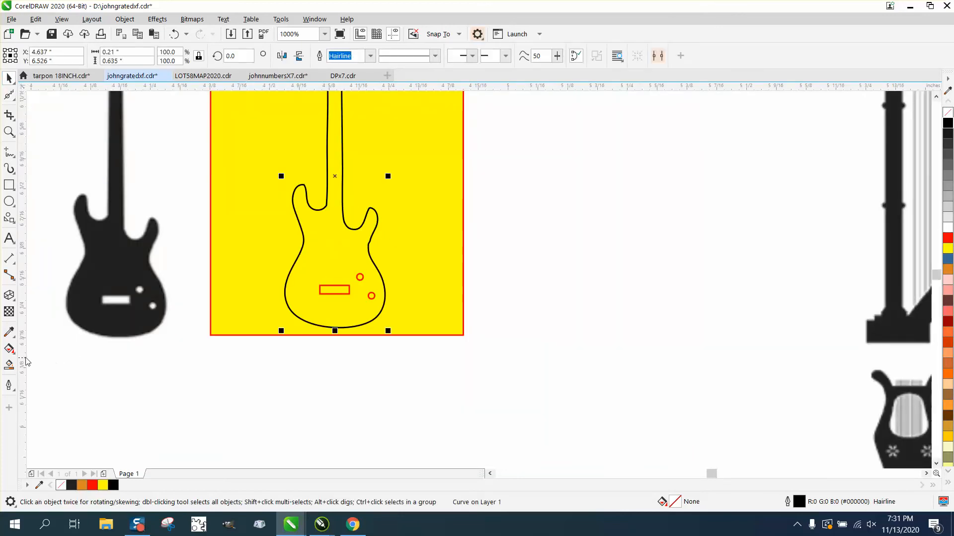
pyautogui.click(9, 364)
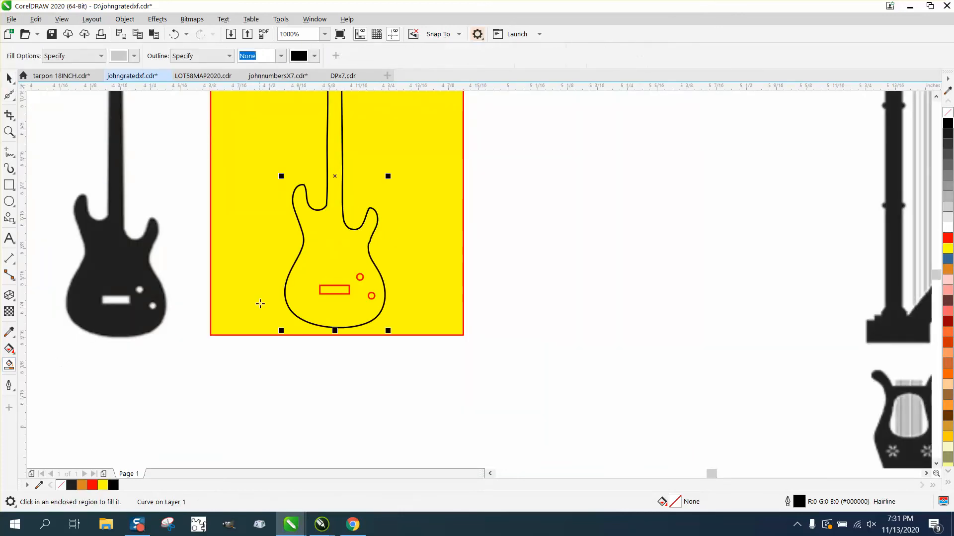
pyautogui.click(311, 279)
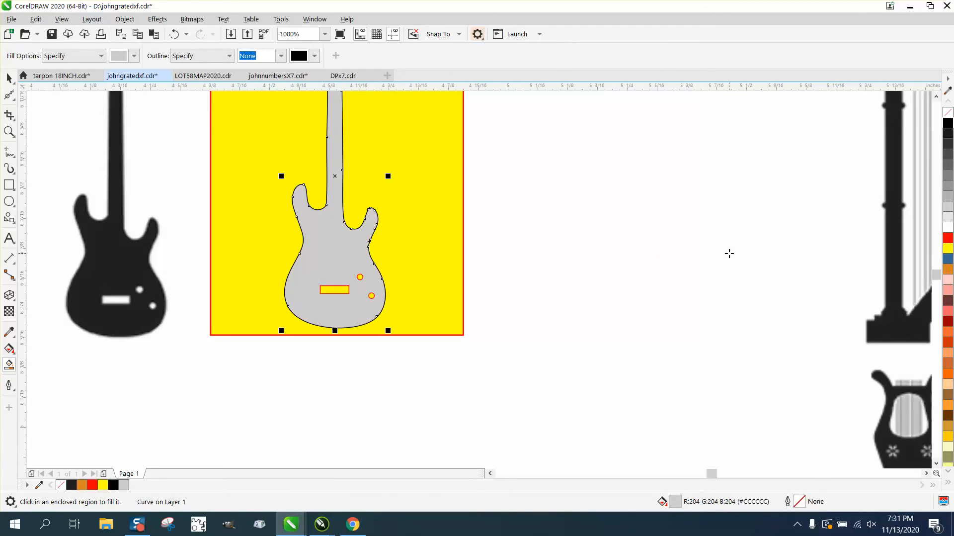
pyautogui.press('Right')
pyautogui.press('Right')
pyautogui.press('Right')
pyautogui.press('Right')
pyautogui.press('Right')
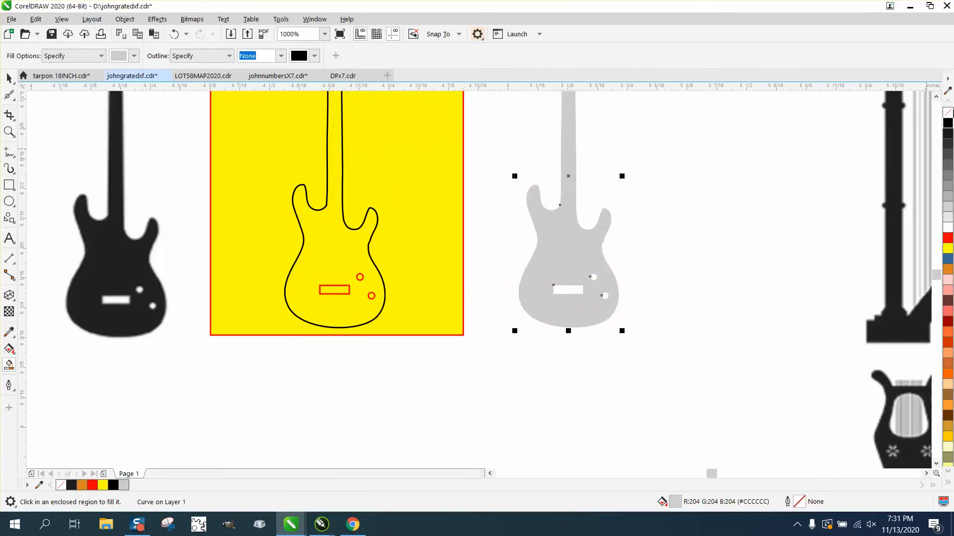
# Try the guitar copy as a red outline without fill and as a solid black fill without outline.
pyautogui.click(949, 112)
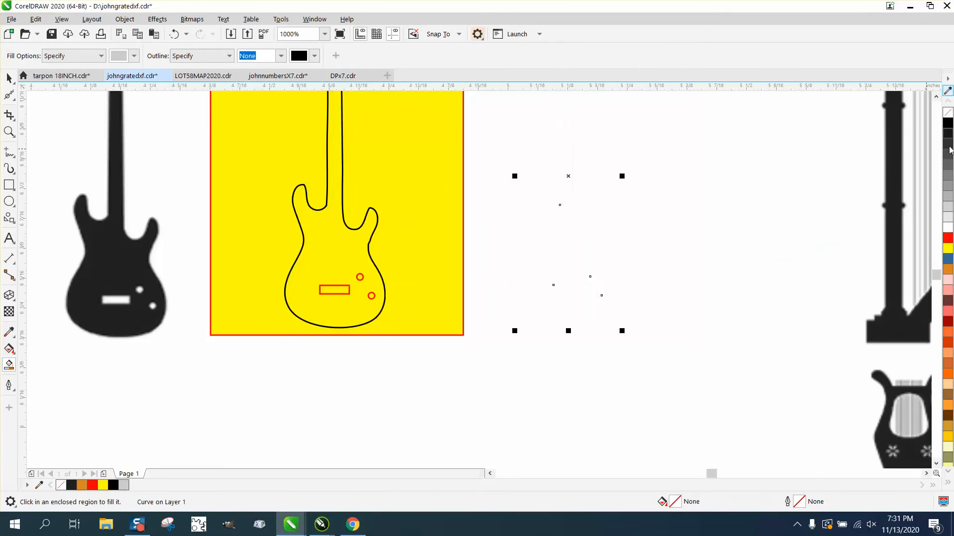
pyautogui.rightClick(950, 238)
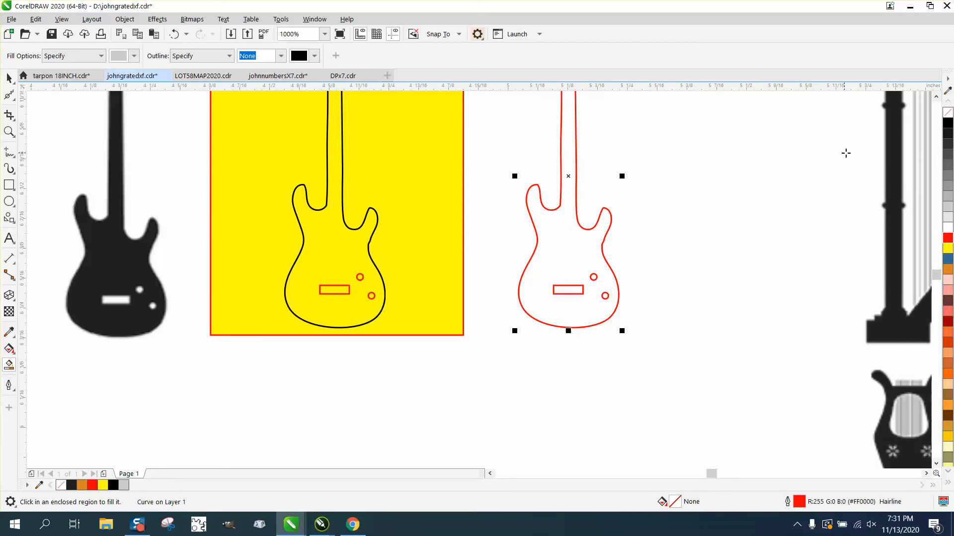
pyautogui.click(948, 125)
pyautogui.rightClick(948, 112)
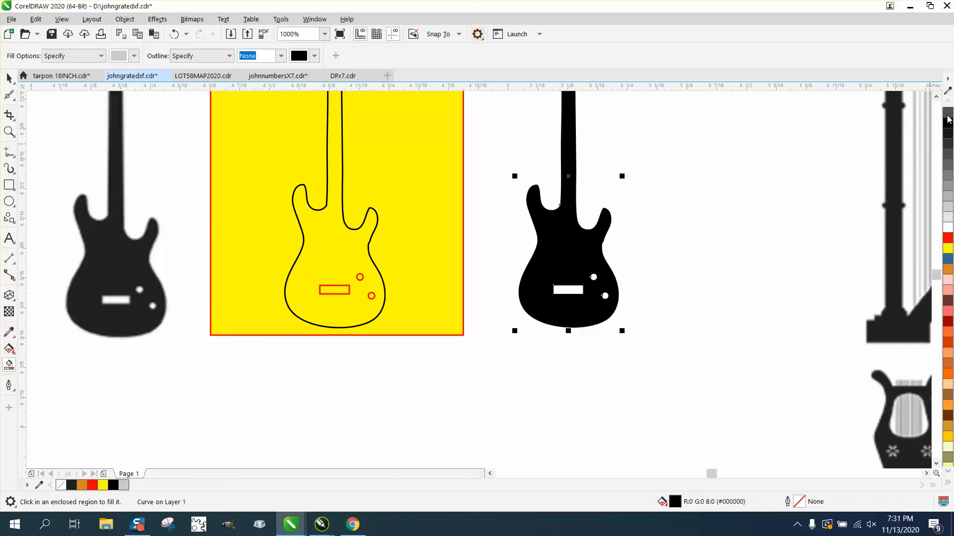
# Inspect the headstock of the guitar copy, remove the copy's fill, and give it a black outline.
pyautogui.scroll(-1, 717, 211)
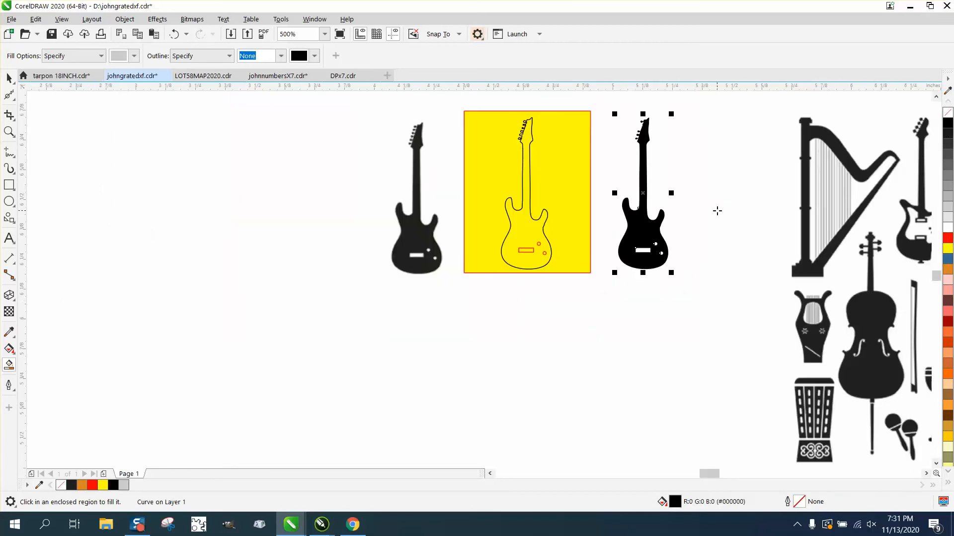
pyautogui.click(12, 131)
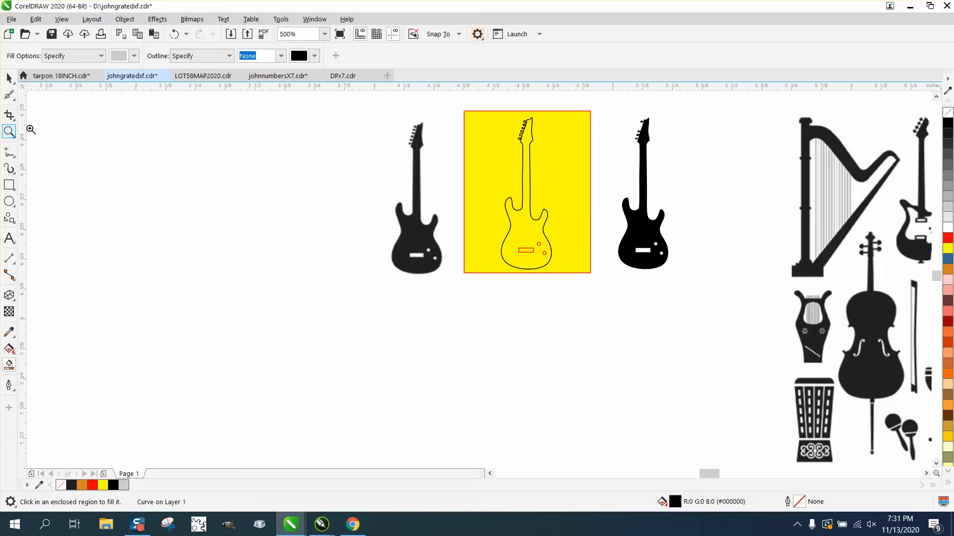
pyautogui.moveTo(627, 115); pyautogui.dragTo(658, 150)
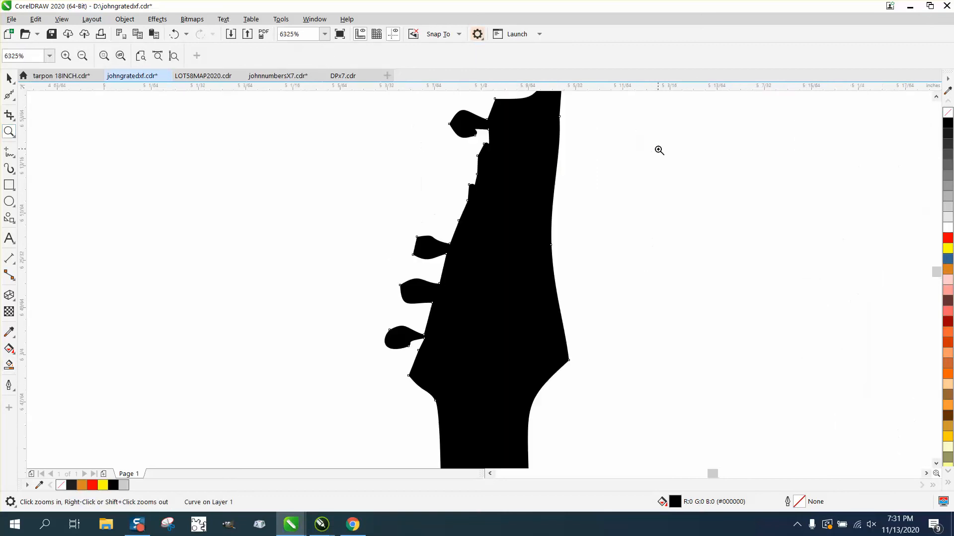
pyautogui.rightClick(471, 184)
pyautogui.rightClick(472, 184)
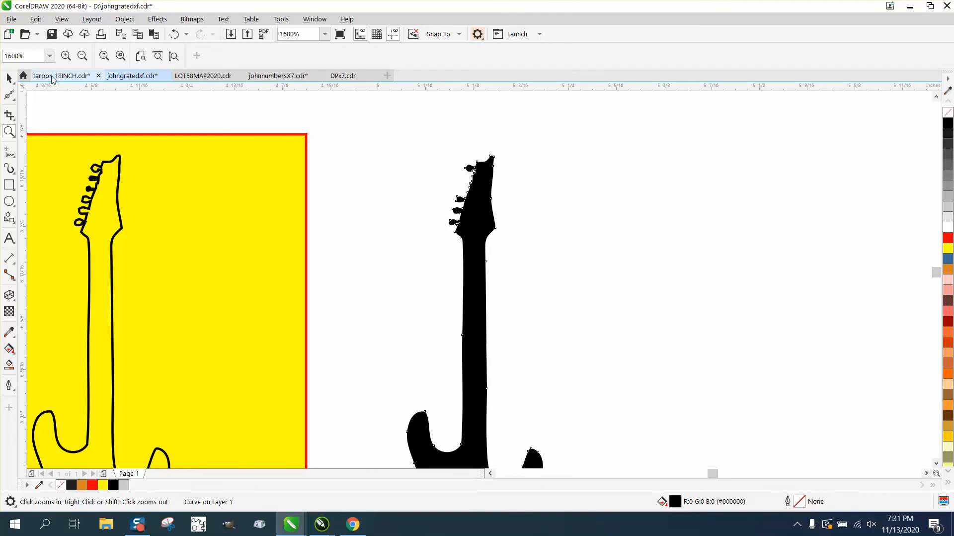
pyautogui.click(6, 78)
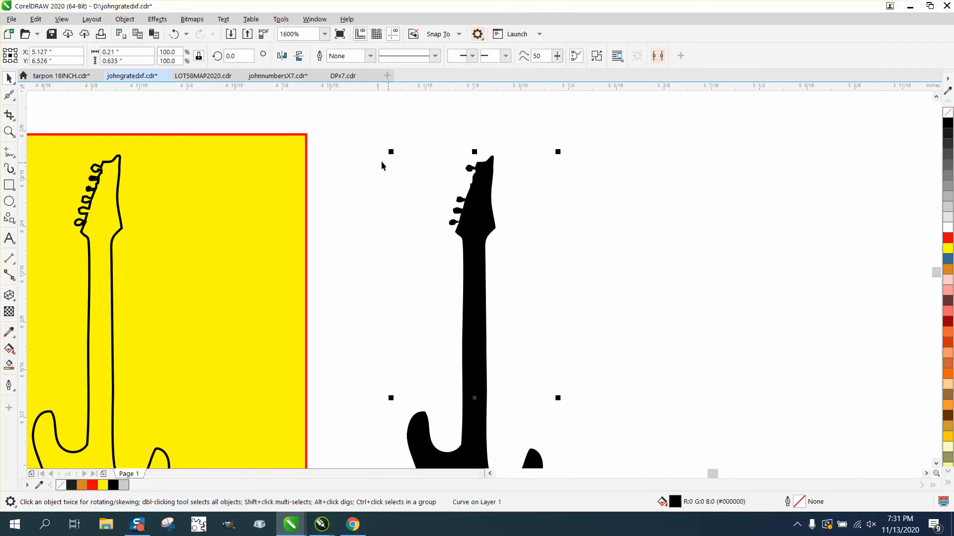
pyautogui.click(948, 113)
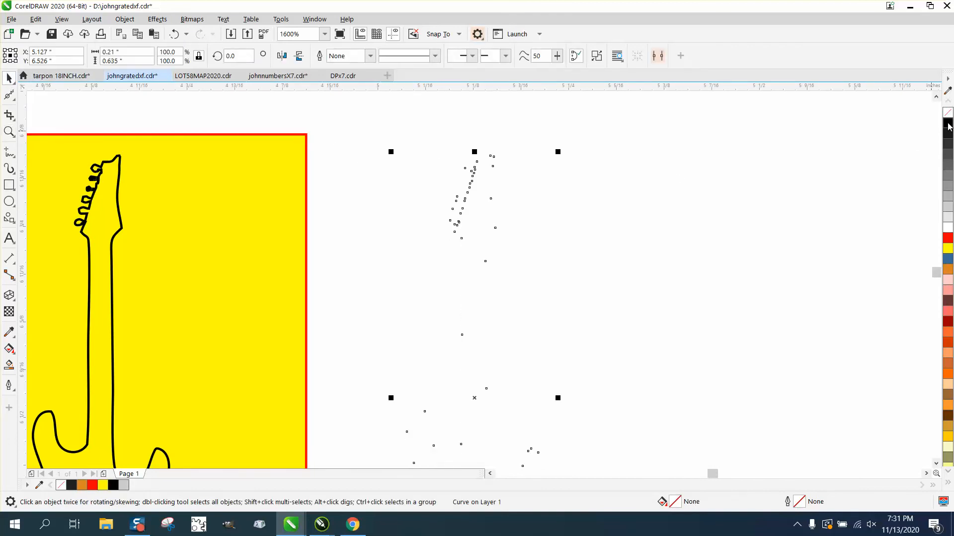
pyautogui.rightClick(949, 124)
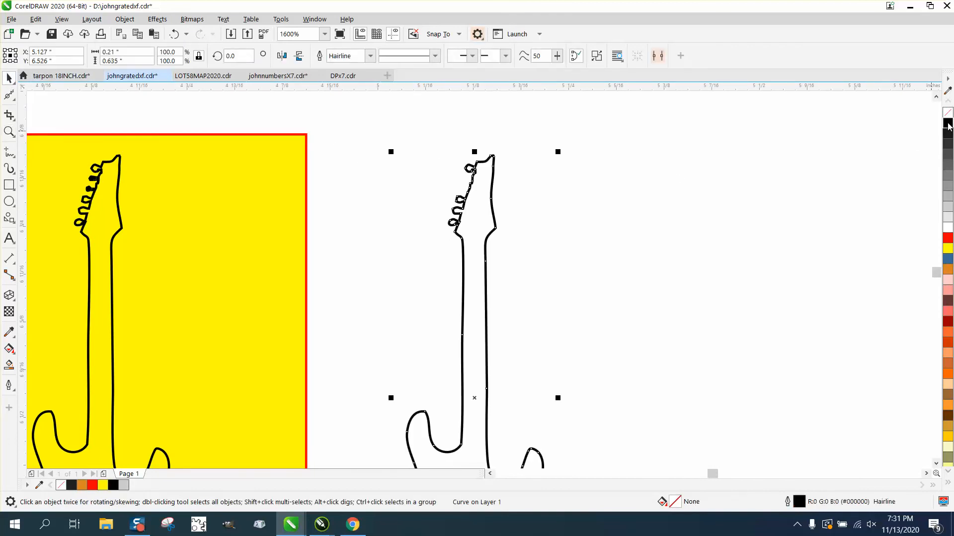
# Delete the nodes forming the uppermost tuning peg on the guitar copy's headstock with the Shape tool.
pyautogui.click(10, 132)
pyautogui.moveTo(562, 265); pyautogui.dragTo(561, 264)
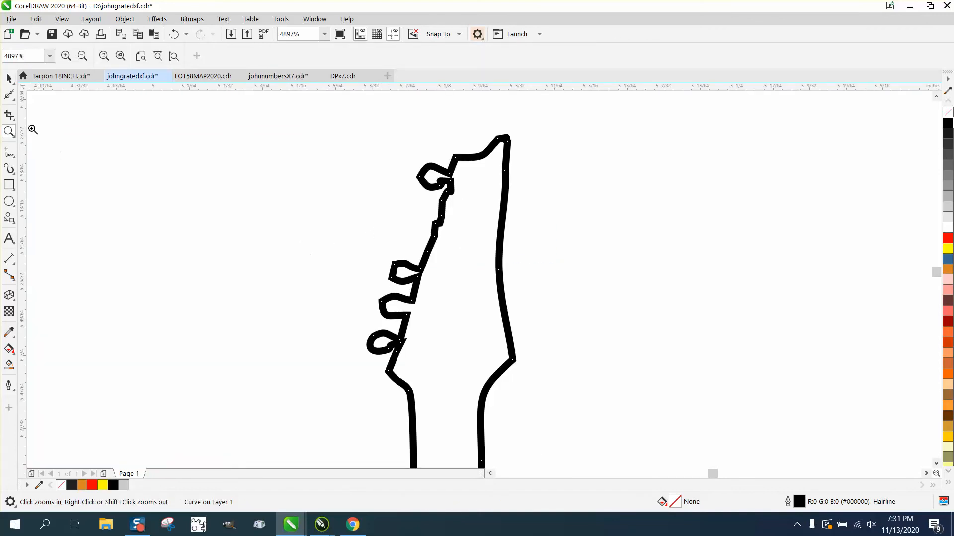
pyautogui.click(9, 94)
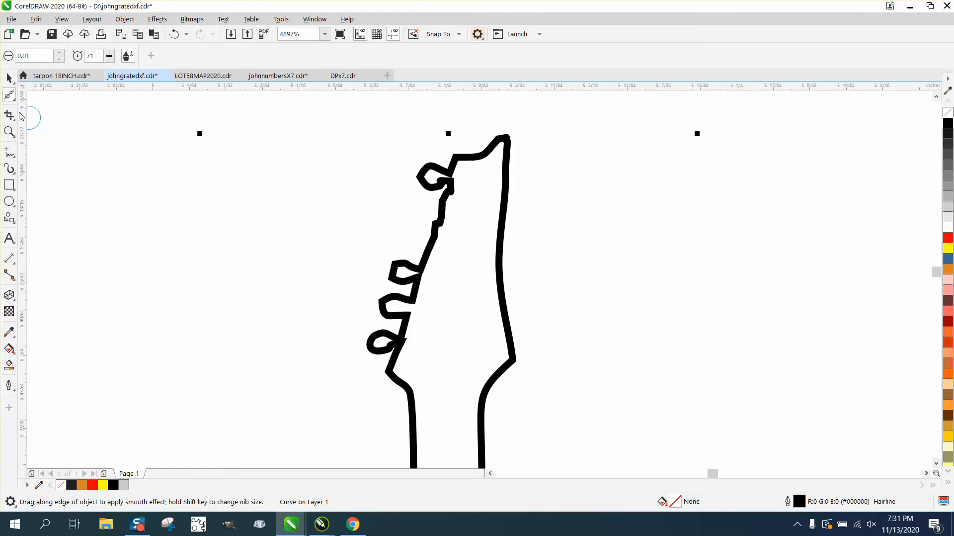
pyautogui.click(11, 97)
pyautogui.click(47, 101)
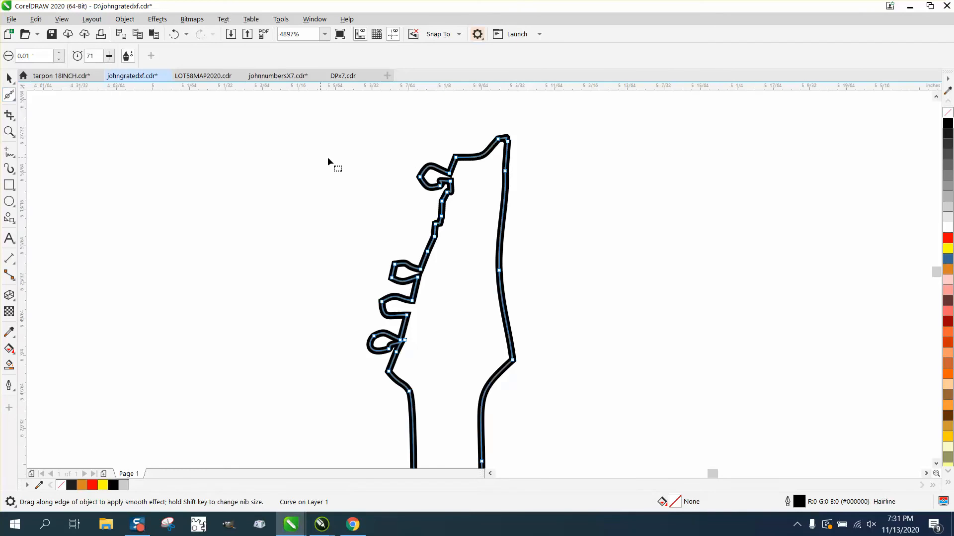
pyautogui.moveTo(410, 160); pyautogui.dragTo(458, 201)
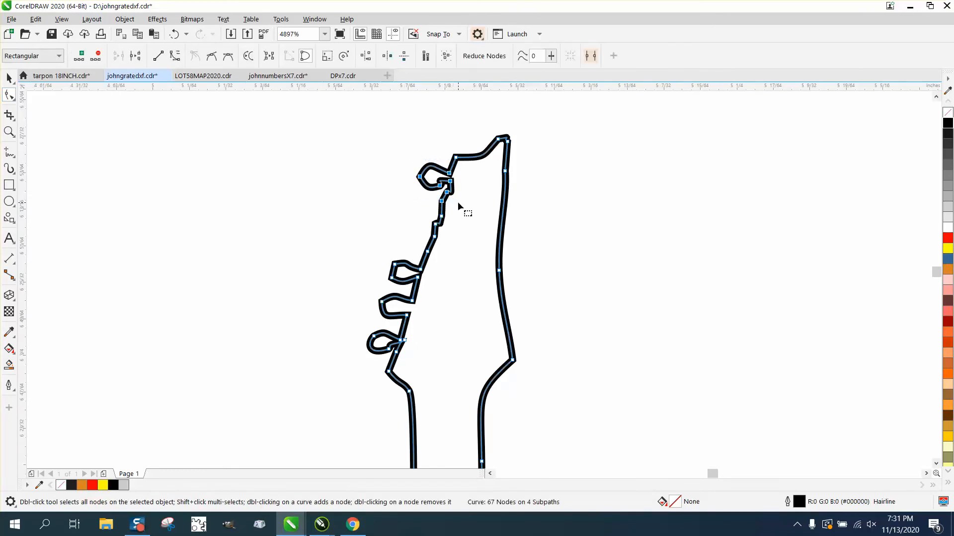
pyautogui.press('Delete')
# Delete the remaining tuning peg nodes along the left side of the guitar copy's headstock down to its lower corner.
pyautogui.moveTo(424, 295); pyautogui.dragTo(422, 294)
pyautogui.press('Delete')
pyautogui.moveTo(342, 305); pyautogui.dragTo(424, 348)
pyautogui.press('Delete')
pyautogui.moveTo(435, 315); pyautogui.dragTo(436, 316)
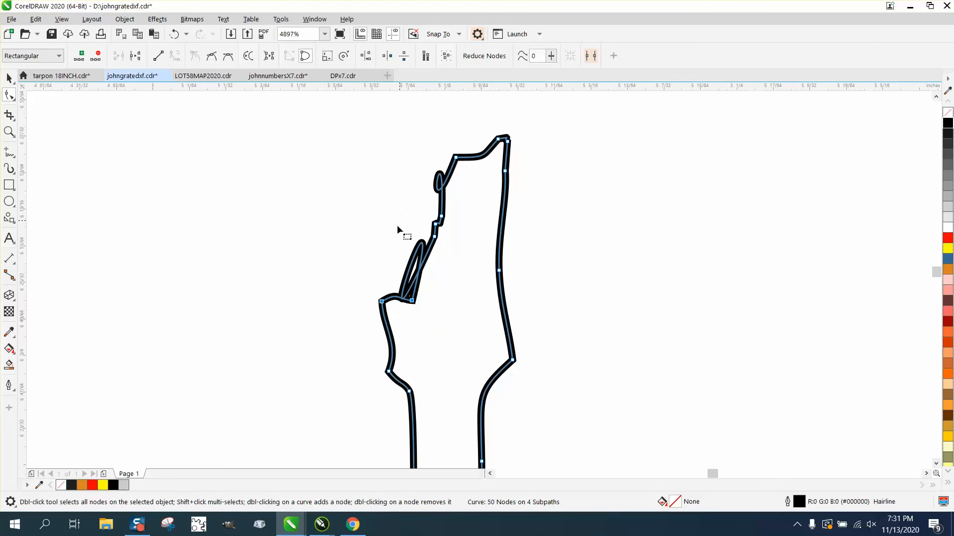
pyautogui.moveTo(367, 263); pyautogui.dragTo(423, 309)
pyautogui.press('Delete')
pyautogui.moveTo(436, 213); pyautogui.dragTo(472, 242)
pyautogui.press('Delete')
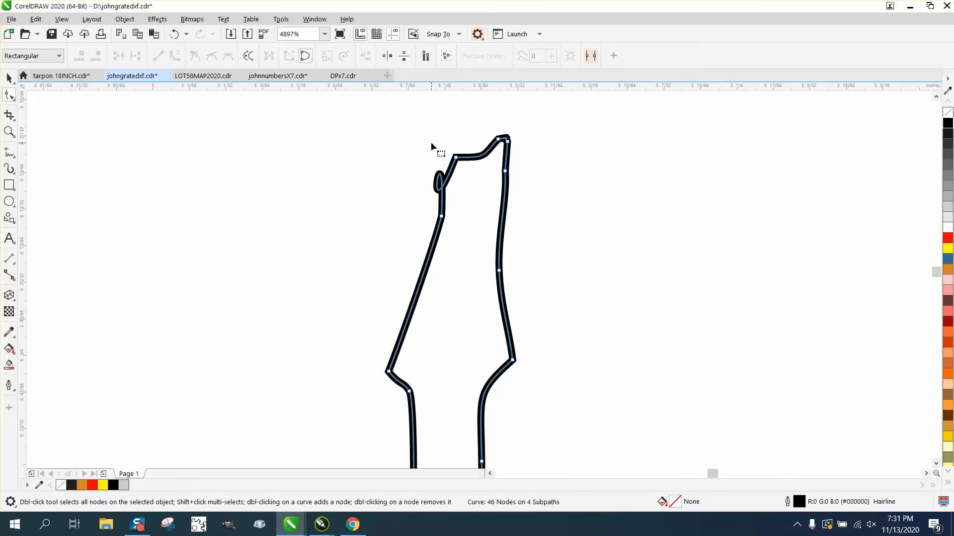
# Convert the curved segments at the headstock's upper-left side to straight lines, removing the leftover loop.
pyautogui.moveTo(431, 142); pyautogui.dragTo(470, 228)
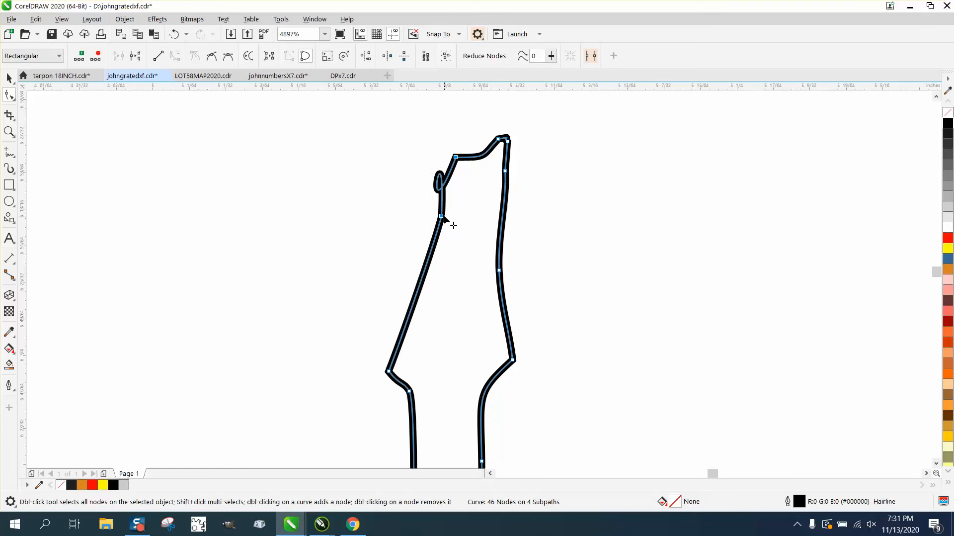
pyautogui.rightClick(446, 219)
pyautogui.click(482, 282)
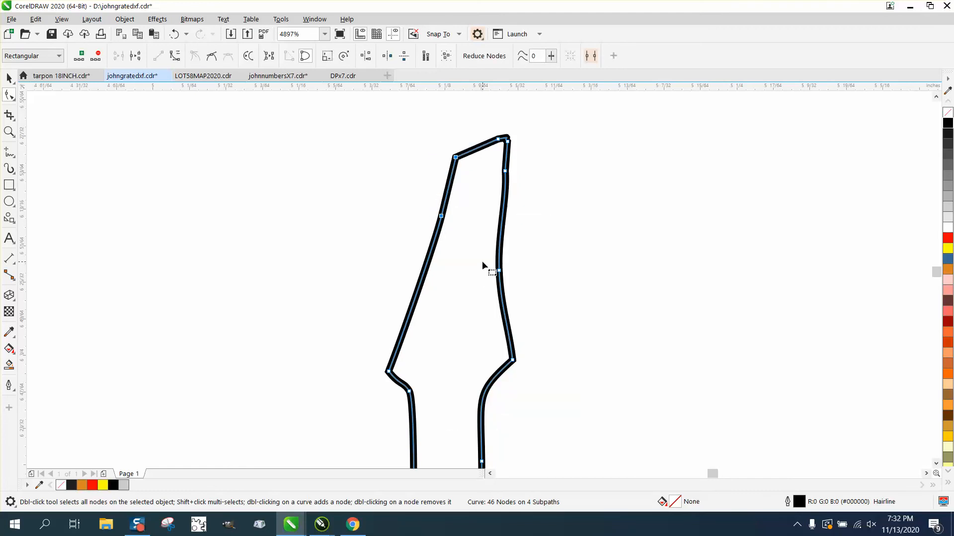
# Smooth the upper headstock outline with the Smooth tool using a 0.15-inch nib.
pyautogui.click(15, 99)
pyautogui.click(45, 109)
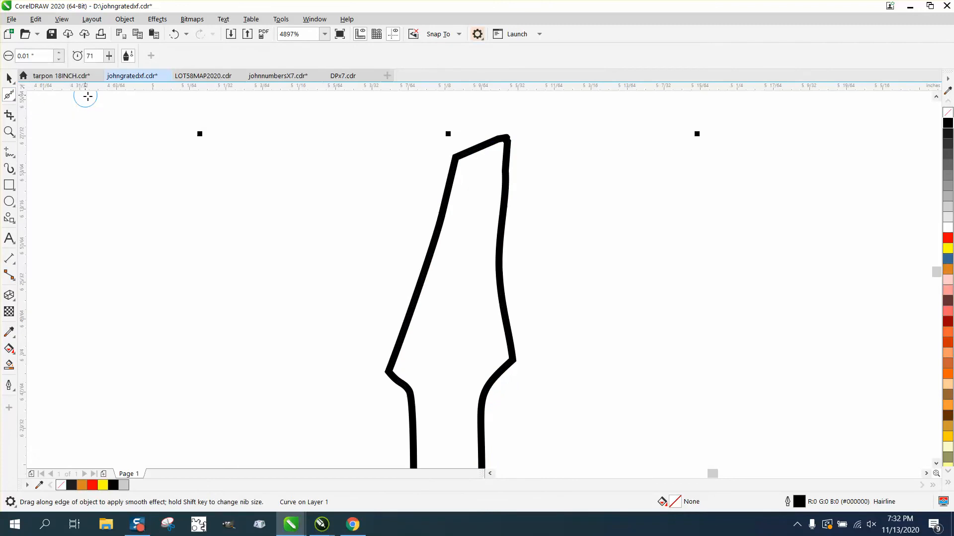
pyautogui.click(58, 53)
pyautogui.click(59, 53)
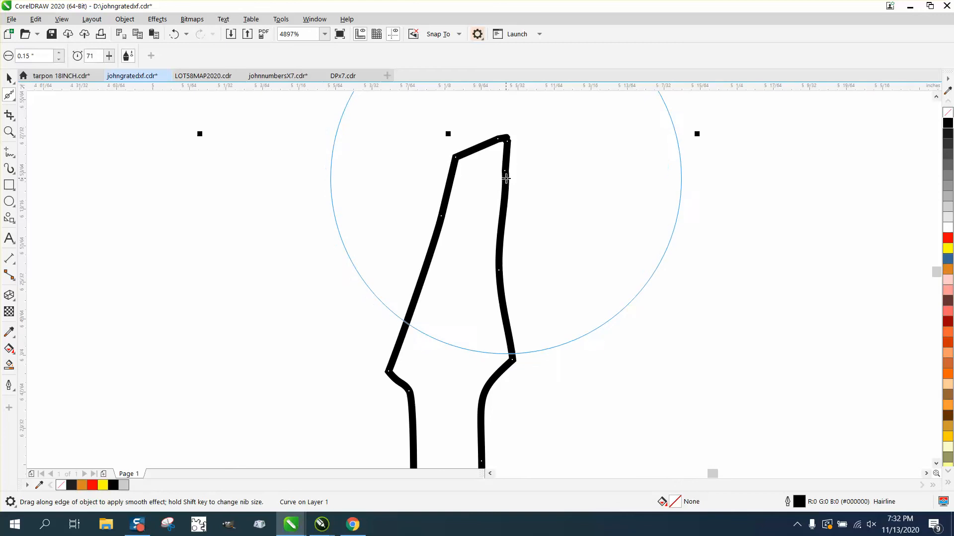
pyautogui.moveTo(506, 178)
pyautogui.mouseDown()
pyautogui.moveTo(506, 156)
pyautogui.moveTo(448, 187)
pyautogui.mouseUp()
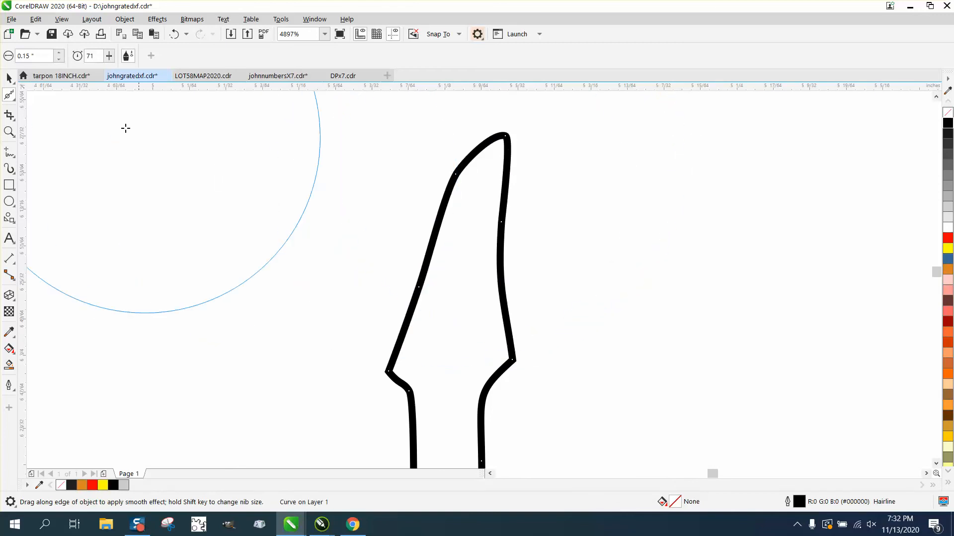
# Draw a circle about 0.009 inches in diameter beside the headstock and move it above the guitar copy.
pyautogui.click(9, 201)
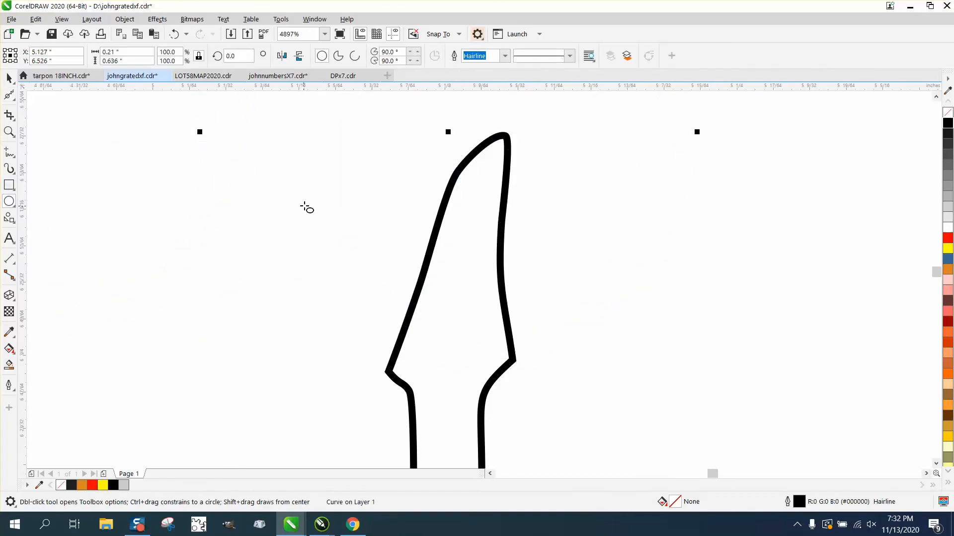
pyautogui.moveTo(301, 198); pyautogui.dragTo(305, 219)
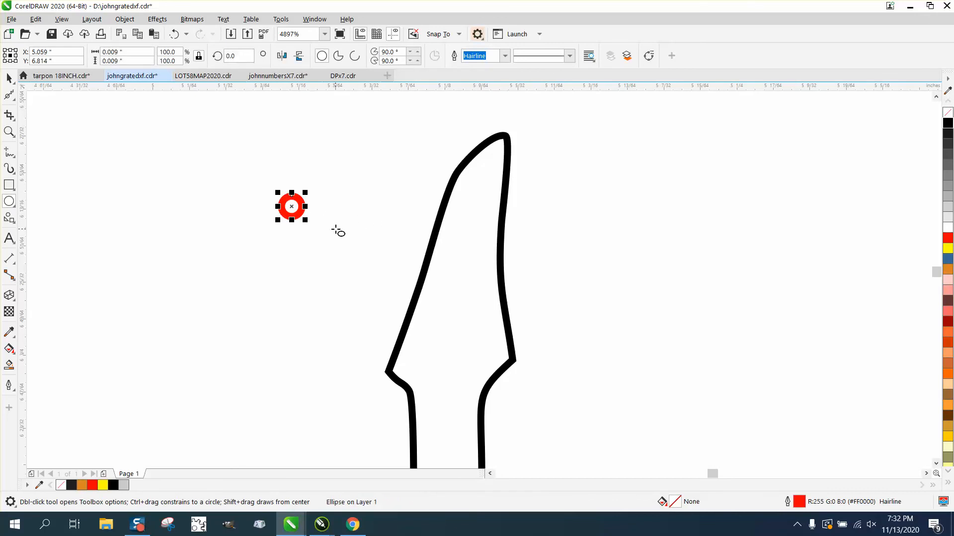
pyautogui.scroll(-6, 288, 213)
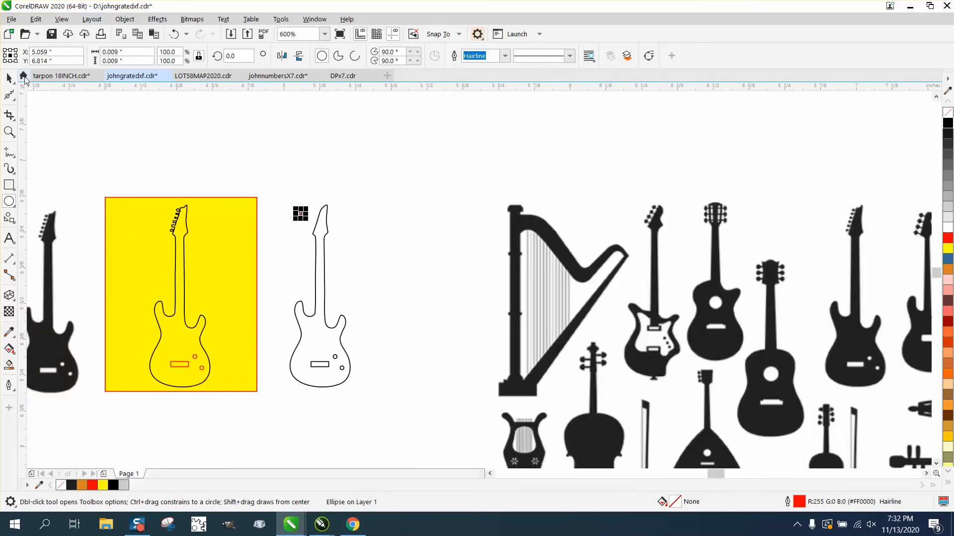
pyautogui.click(9, 77)
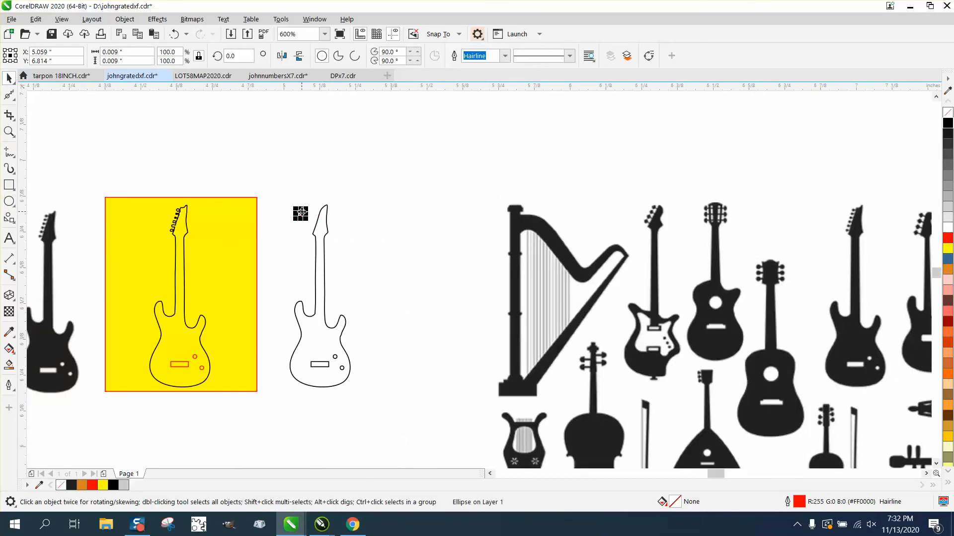
pyautogui.moveTo(301, 213); pyautogui.dragTo(275, 170)
# Enlarge the guitar copy proportionally to several times its size and move it to the blank area left of the black guitar.
pyautogui.moveTo(383, 408); pyautogui.dragTo(389, 408)
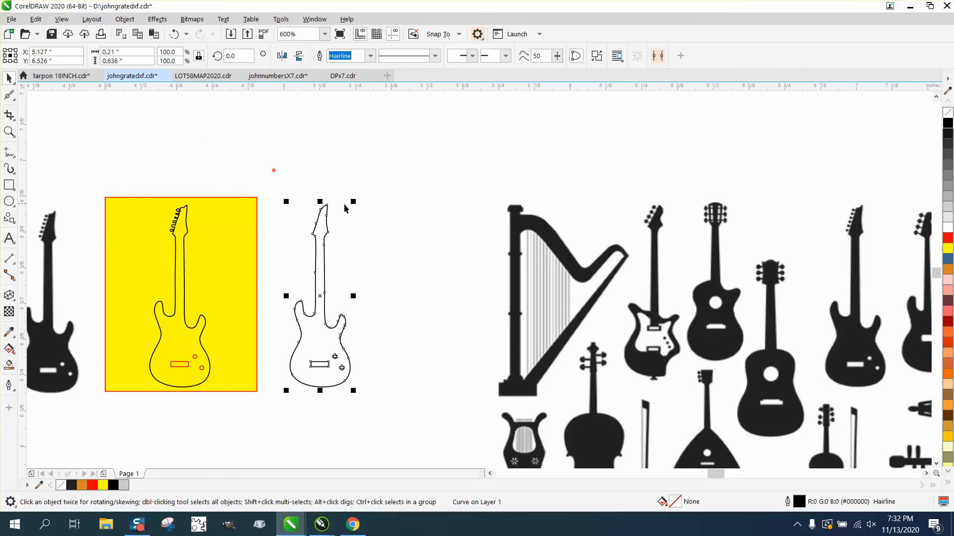
pyautogui.moveTo(354, 201); pyautogui.dragTo(477, 110)
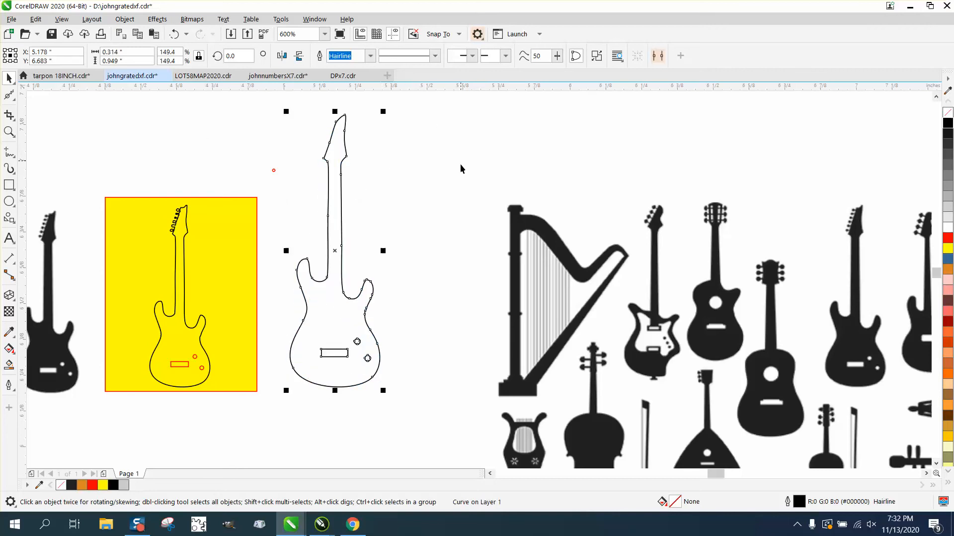
pyautogui.scroll(-2, 460, 164)
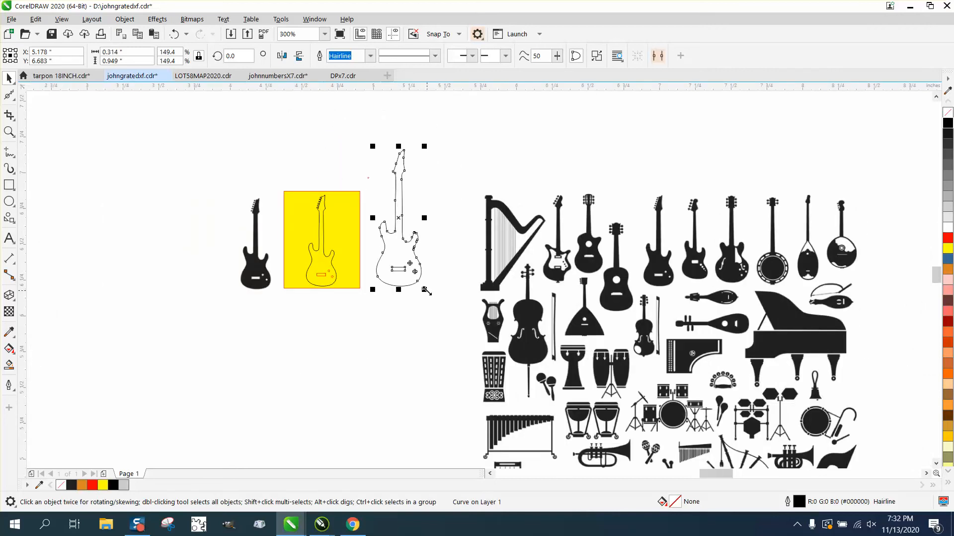
pyautogui.moveTo(425, 289); pyautogui.dragTo(517, 463)
pyautogui.scroll(-2, 469, 321)
pyautogui.moveTo(461, 294); pyautogui.dragTo(281, 293)
# Delete the tiny red circle and draw a circle about 0.045 inches in diameter left of the enlarged headstock.
pyautogui.click(418, 195)
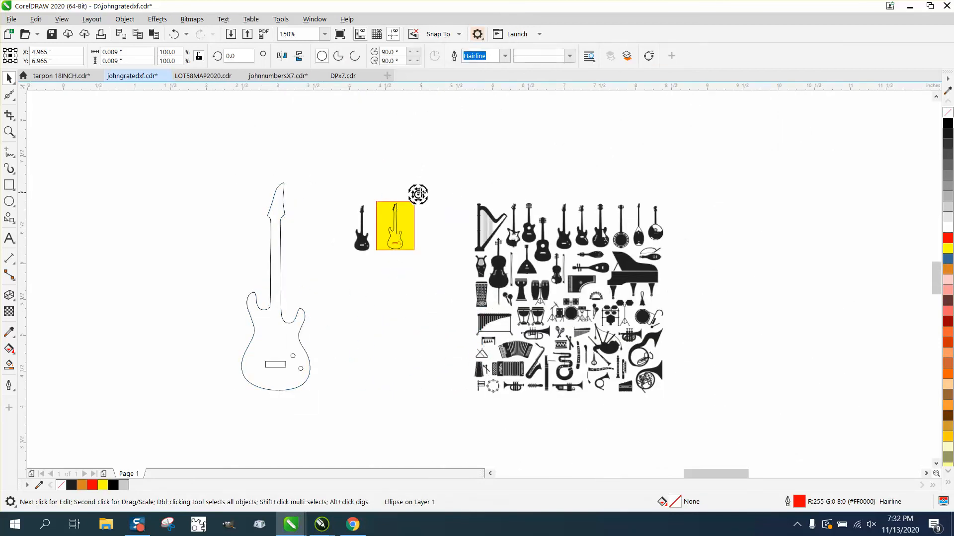
pyautogui.click(421, 201)
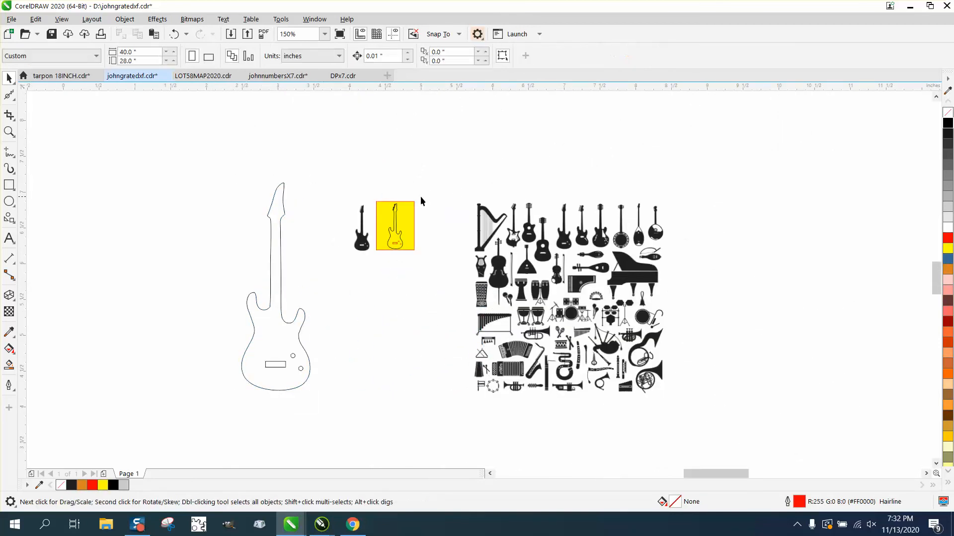
pyautogui.click(9, 131)
pyautogui.moveTo(243, 165); pyautogui.dragTo(299, 253)
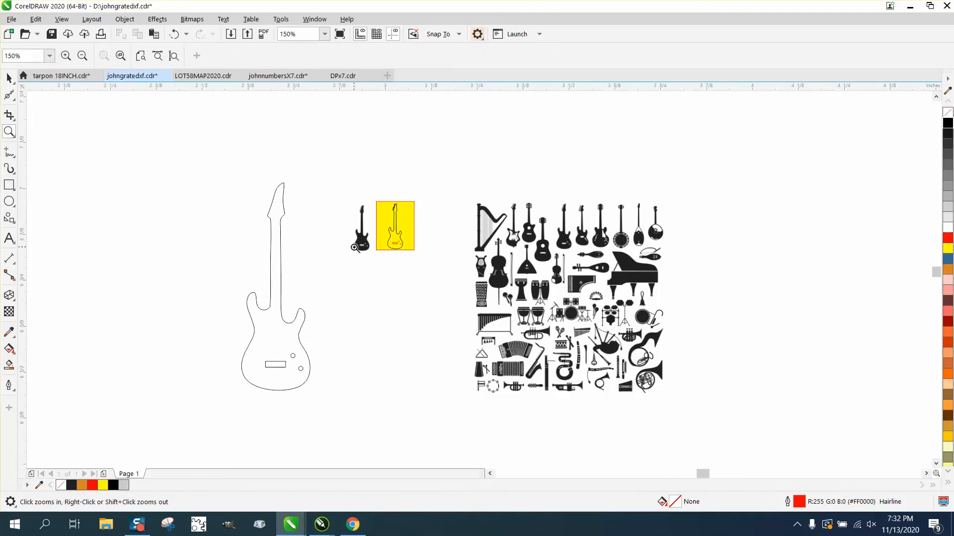
pyautogui.click(9, 201)
pyautogui.moveTo(221, 192); pyautogui.dragTo(237, 208)
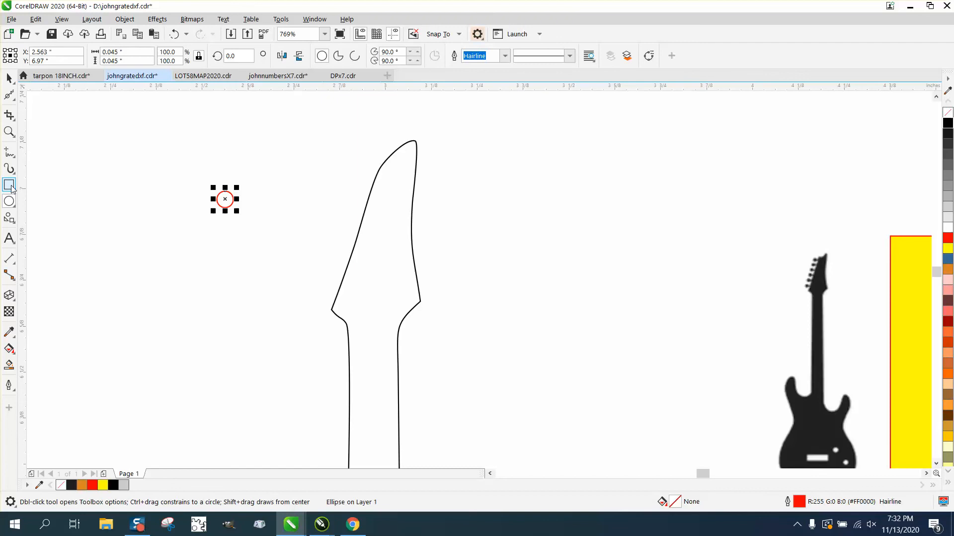
# Draw a rectangle about 0.023 by 0.04 inches overlapping the lower part of the red circle.
pyautogui.click(9, 131)
pyautogui.moveTo(211, 190); pyautogui.dragTo(262, 230)
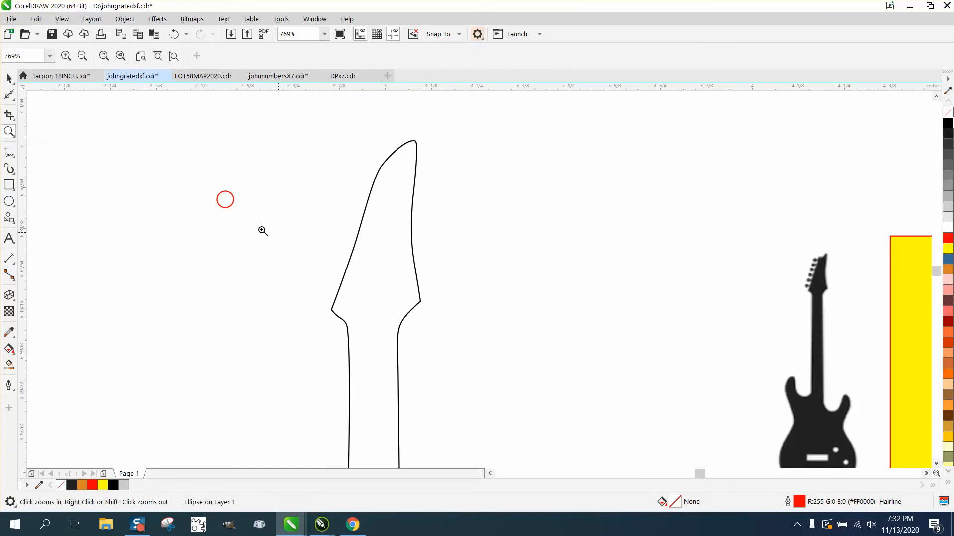
pyautogui.click(9, 185)
pyautogui.moveTo(324, 248); pyautogui.dragTo(389, 358)
# Weld the red circle and rectangle into a single tuning peg shape.
pyautogui.click(9, 78)
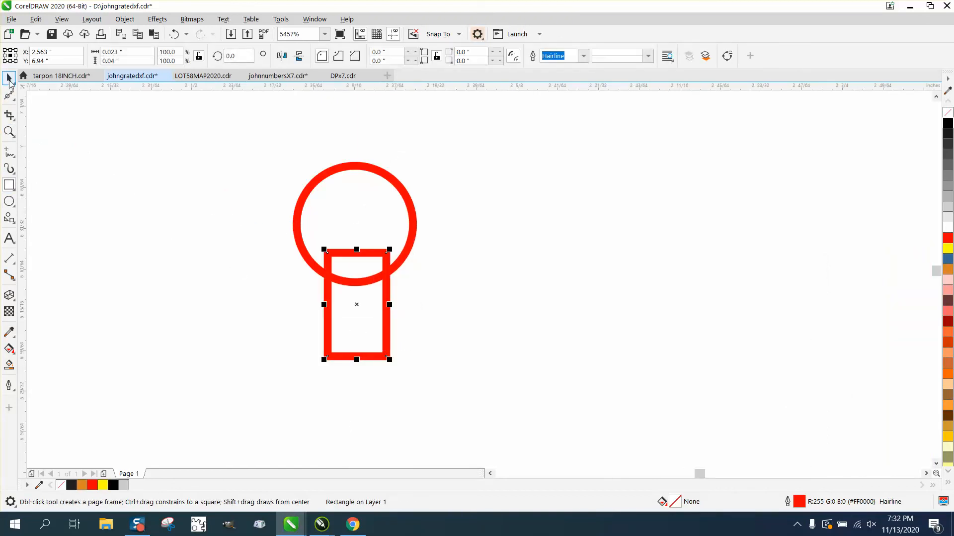
pyautogui.moveTo(244, 149); pyautogui.dragTo(348, 309)
pyautogui.moveTo(479, 389); pyautogui.dragTo(478, 390)
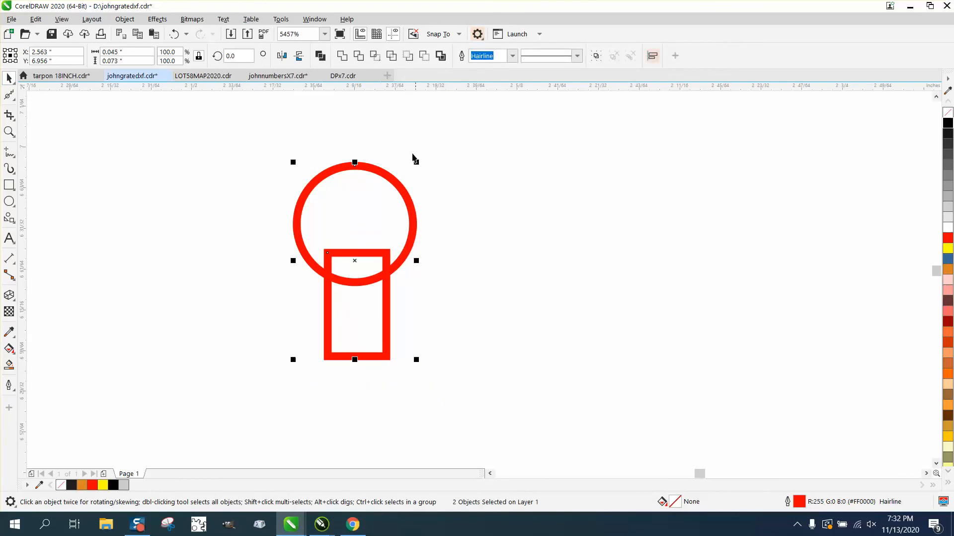
pyautogui.click(342, 55)
# Rotate the peg shape to about 63.7 degrees and place it across the headstock's left edge just above the lower corner.
pyautogui.scroll(-4, 306, 168)
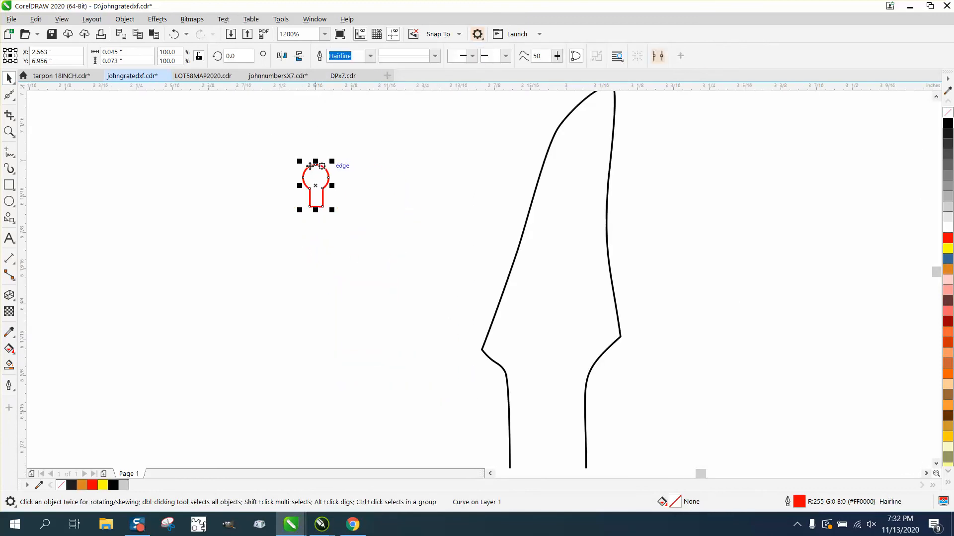
pyautogui.click(325, 187)
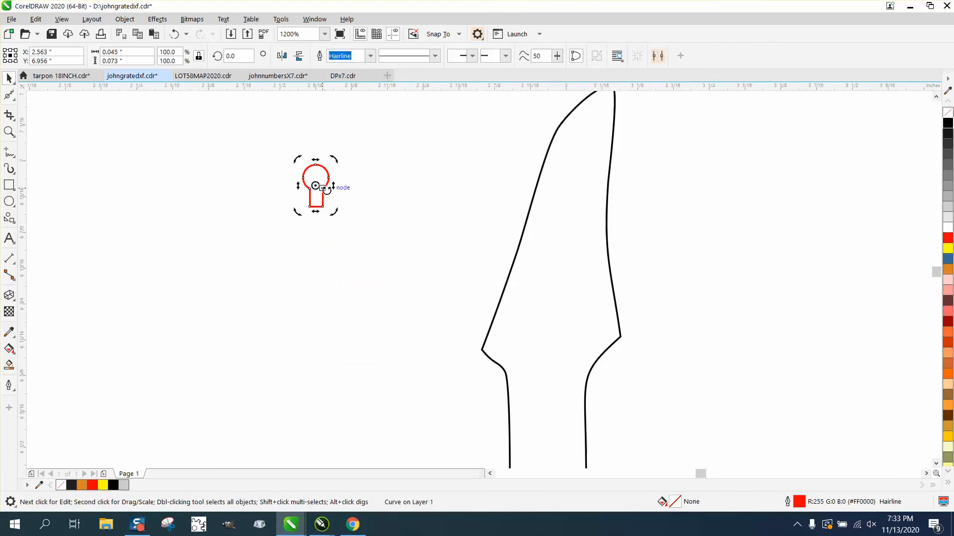
pyautogui.moveTo(333, 210); pyautogui.dragTo(507, 289)
pyautogui.click(496, 310)
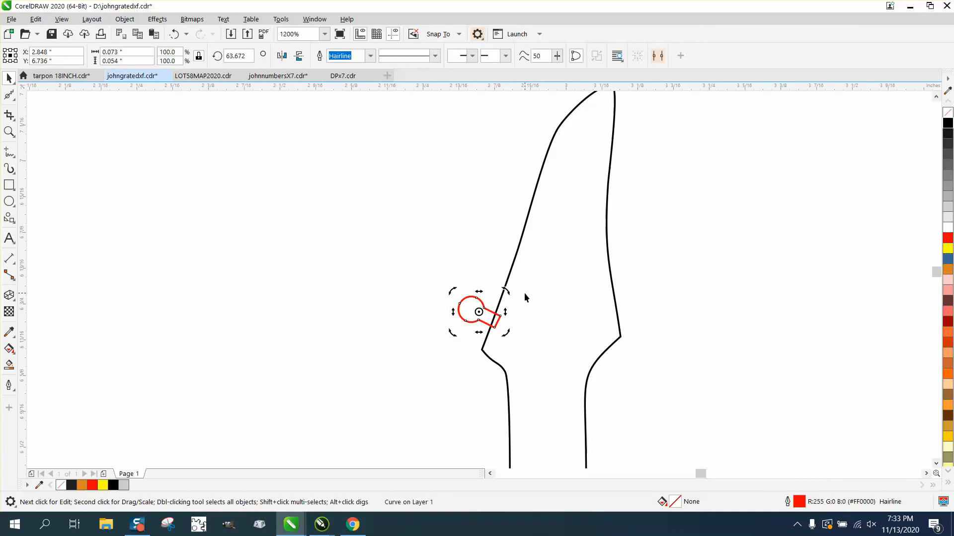
# Place three copies of the tuning peg at even spacing up the headstock's left edge.
pyautogui.moveTo(489, 311); pyautogui.dragTo(501, 276)
pyautogui.press('F10')
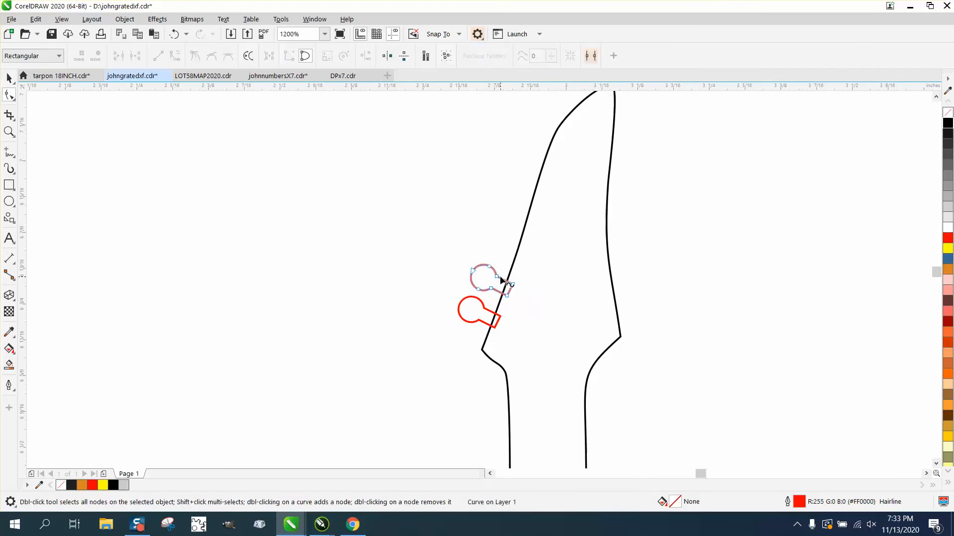
pyautogui.click(9, 79)
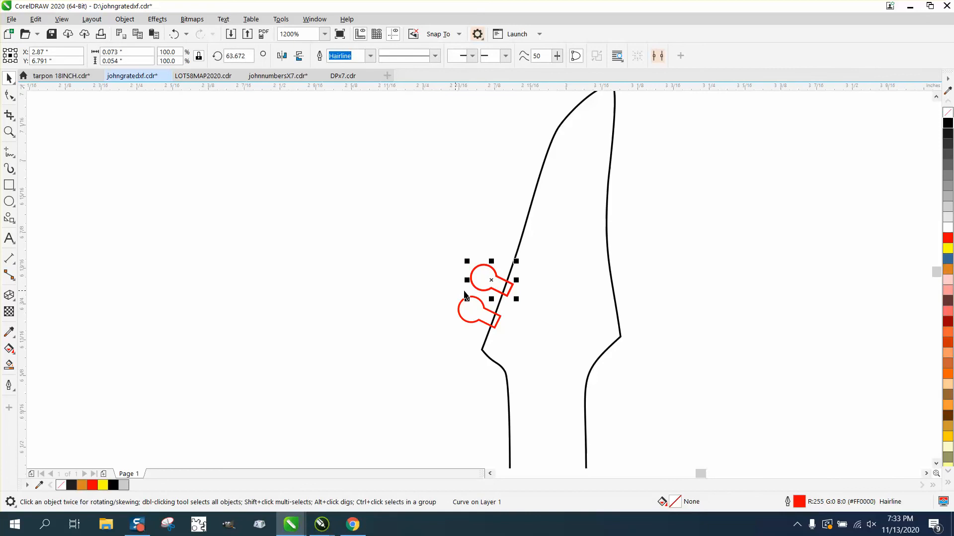
pyautogui.moveTo(493, 284); pyautogui.dragTo(504, 249)
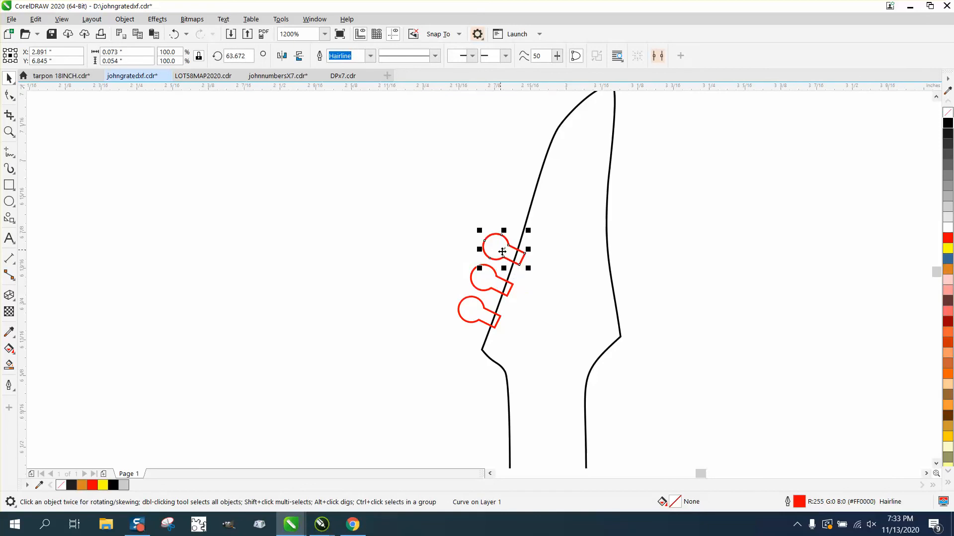
pyautogui.moveTo(503, 251); pyautogui.dragTo(516, 219)
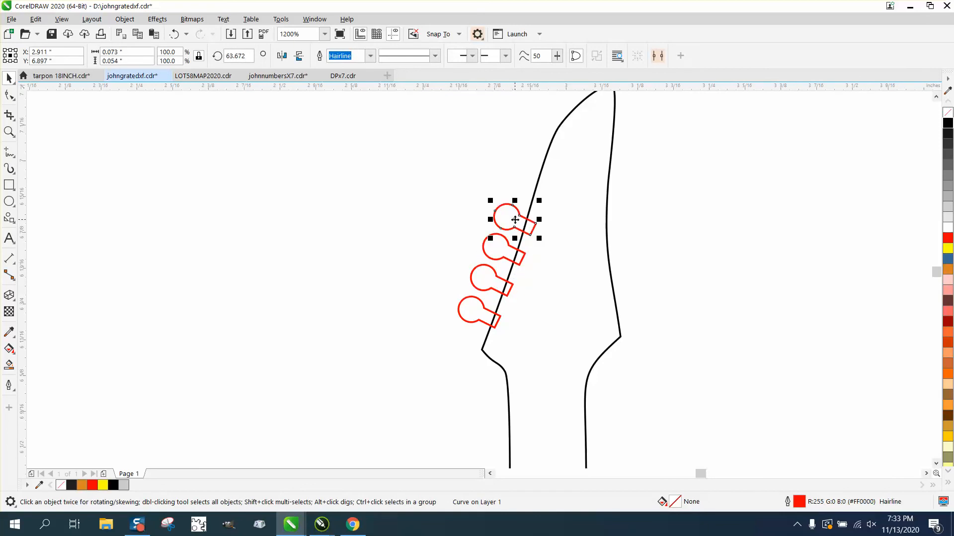
# Repeat the last peg duplication twice to complete six tuning pegs, closing the Find and Replace docker.
pyautogui.hotkey('ctrl', 'r')
pyautogui.hotkey('ctrl', 'f')
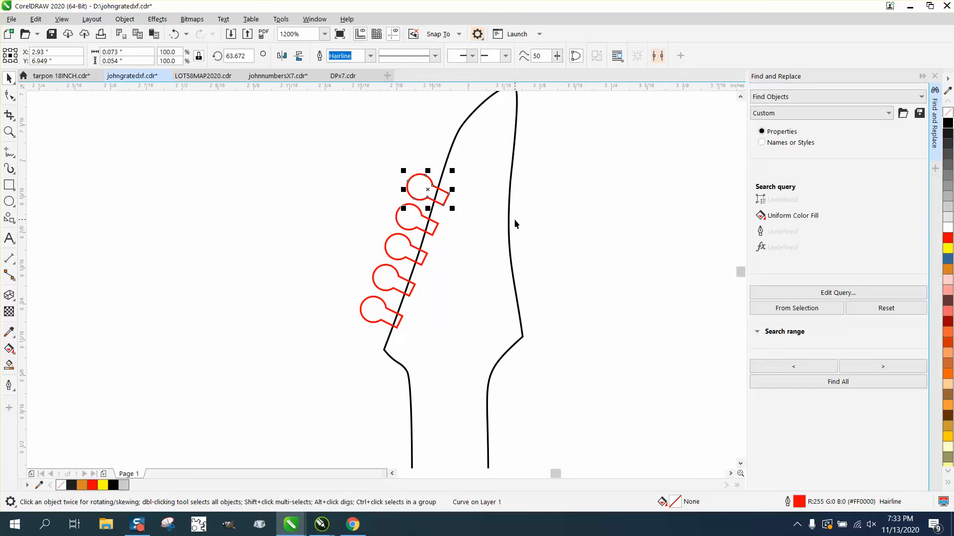
pyautogui.hotkey('ctrl', 'r')
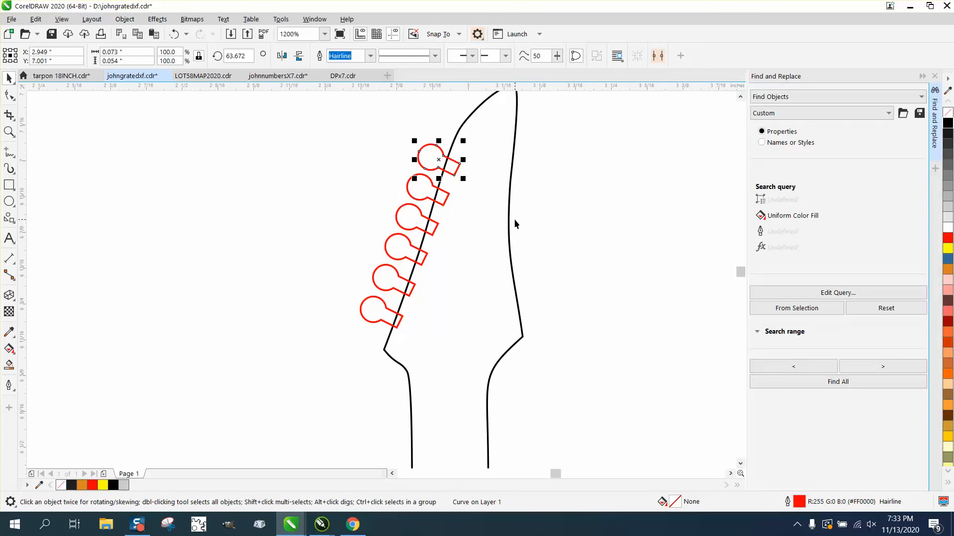
pyautogui.click(935, 76)
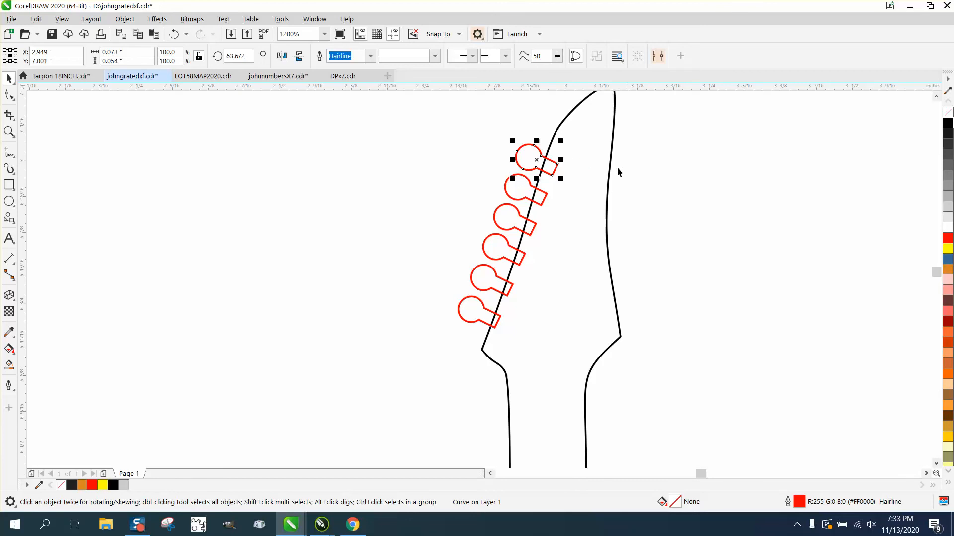
pyautogui.click(411, 133)
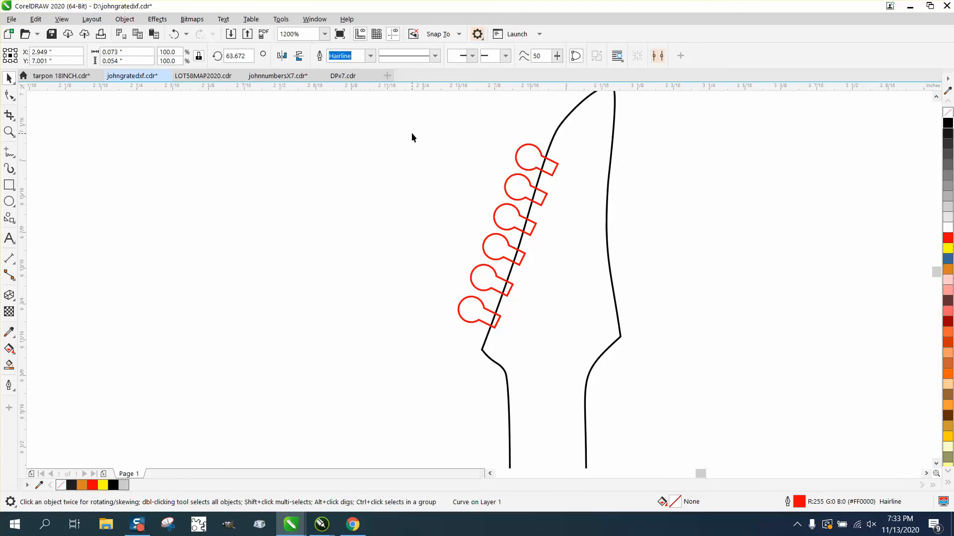
# Nudge each of the six tuning pegs one increment to the left, from the uppermost peg down to the lowest.
pyautogui.click(532, 152)
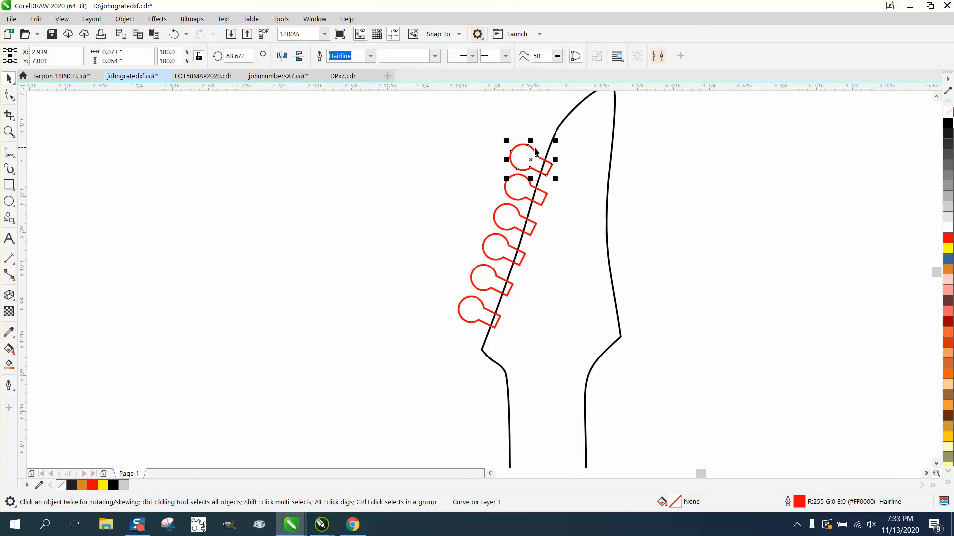
pyautogui.click(526, 184)
pyautogui.press('Left')
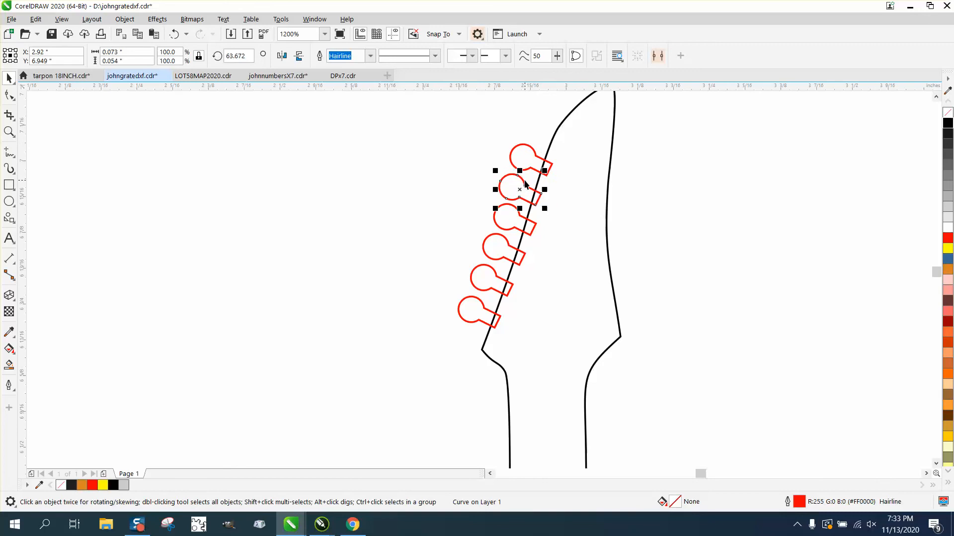
pyautogui.click(515, 208)
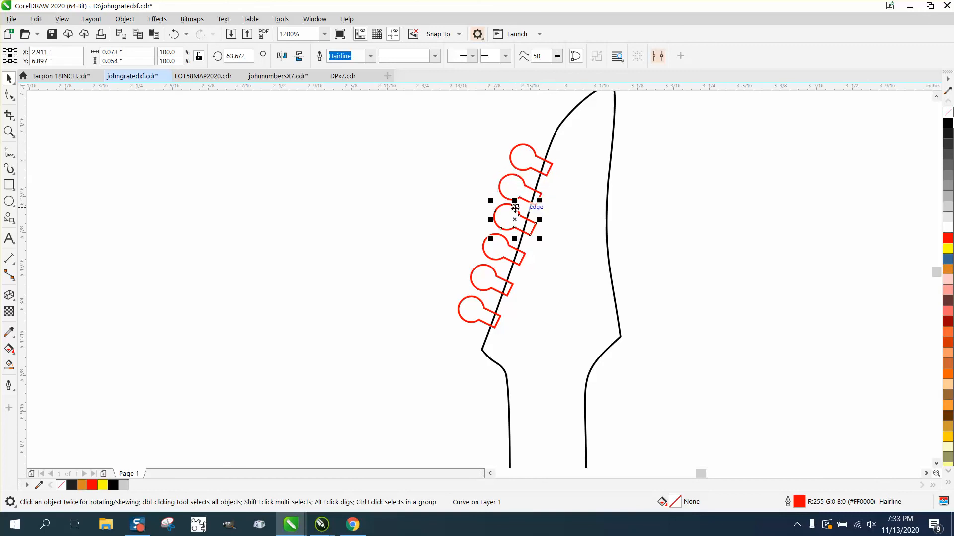
pyautogui.press('Left')
pyautogui.click(500, 236)
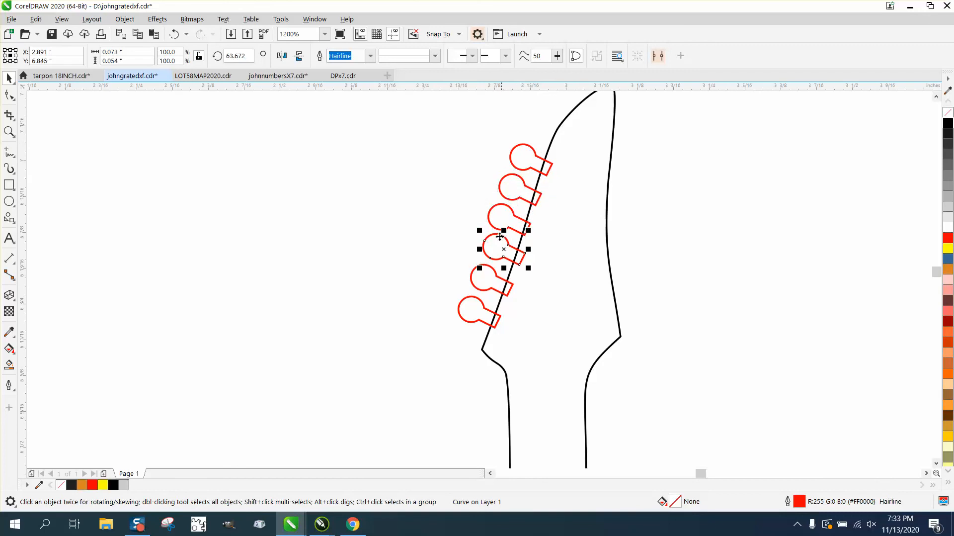
pyautogui.press('Left')
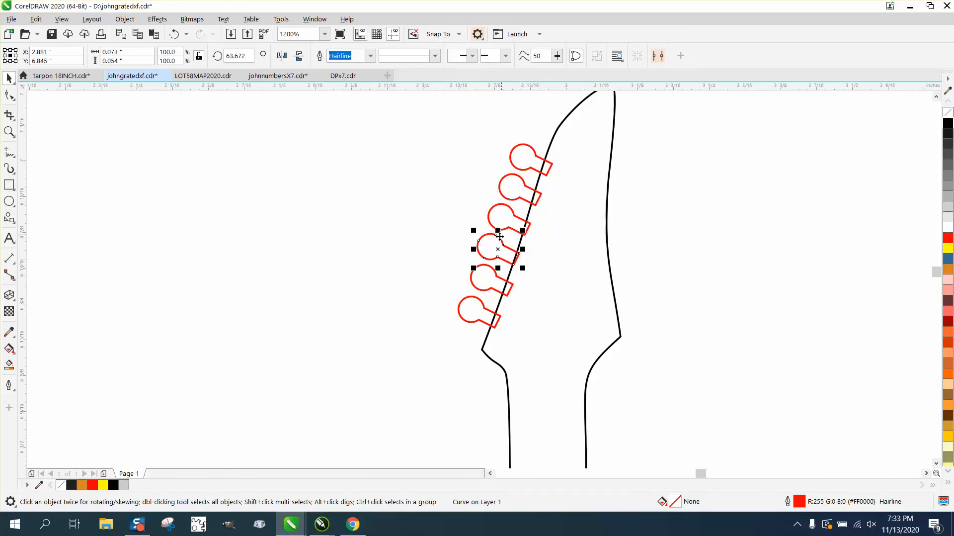
pyautogui.click(494, 276)
pyautogui.press('Left')
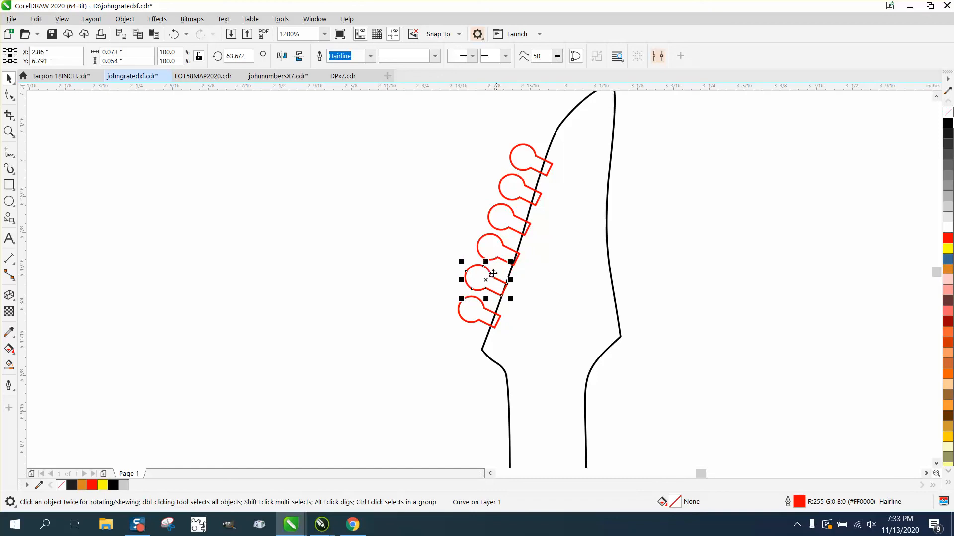
pyautogui.click(483, 311)
pyautogui.press('Left')
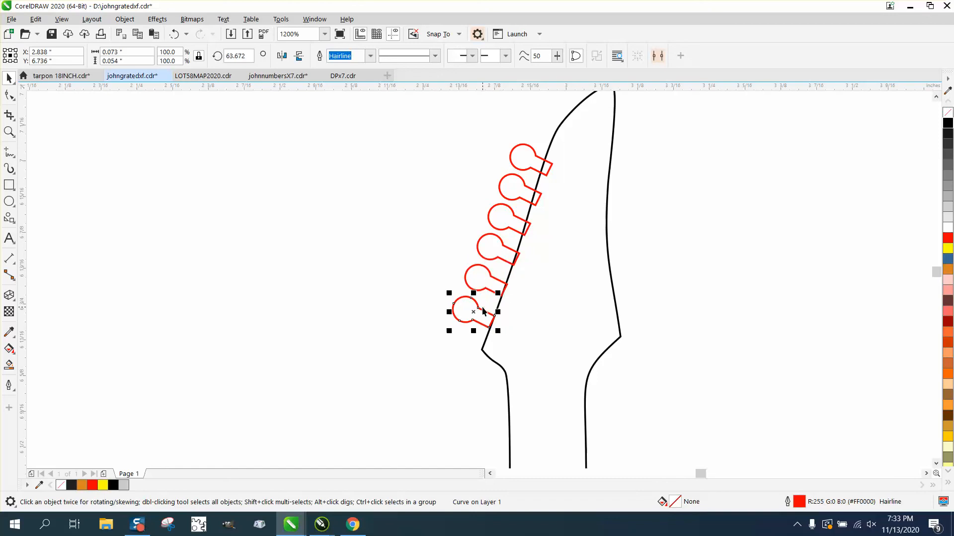
# Nudge the two lowest tuning pegs back one increment to the right so their stems cross the headstock edge.
pyautogui.scroll(-2, 525, 261)
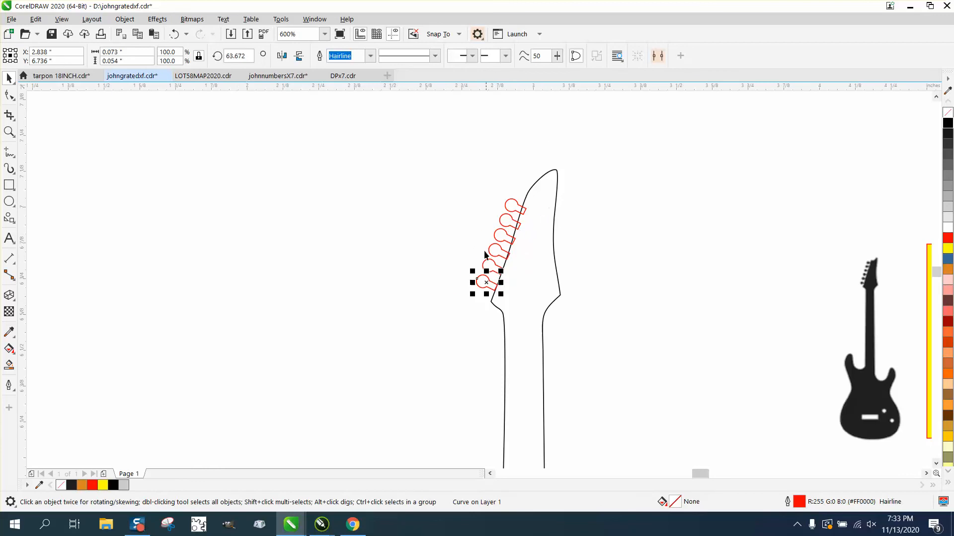
pyautogui.click(9, 132)
pyautogui.moveTo(462, 190); pyautogui.dragTo(634, 311)
pyautogui.click(9, 95)
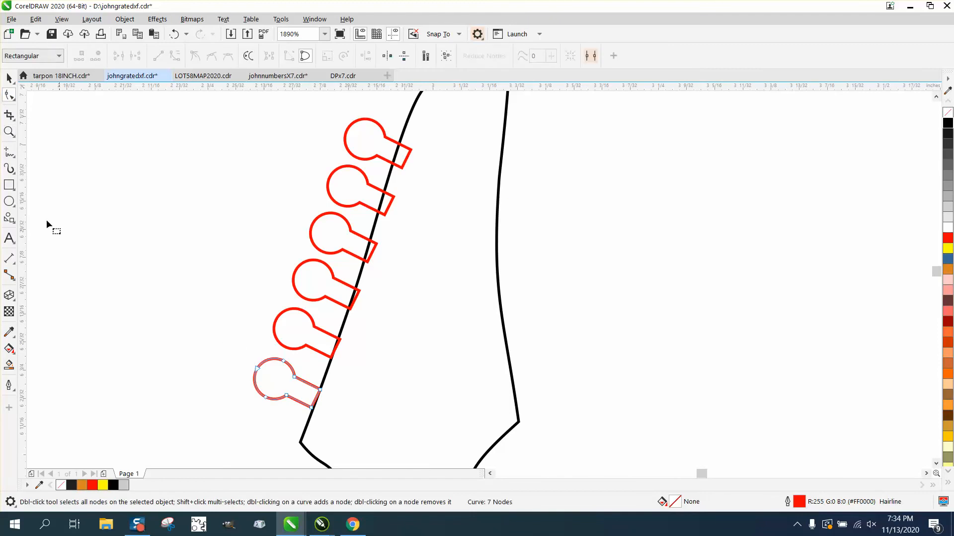
pyautogui.click(9, 78)
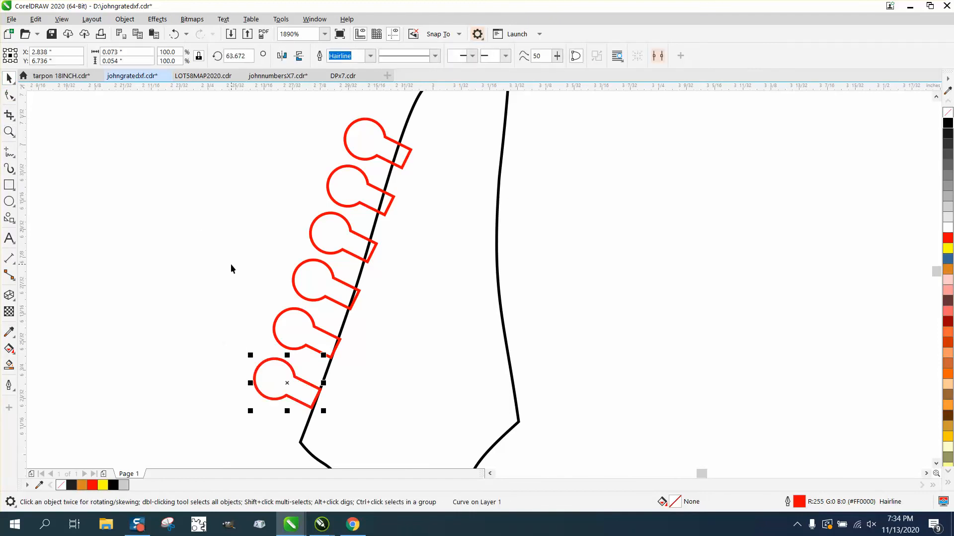
pyautogui.press('Right')
pyautogui.click(318, 329)
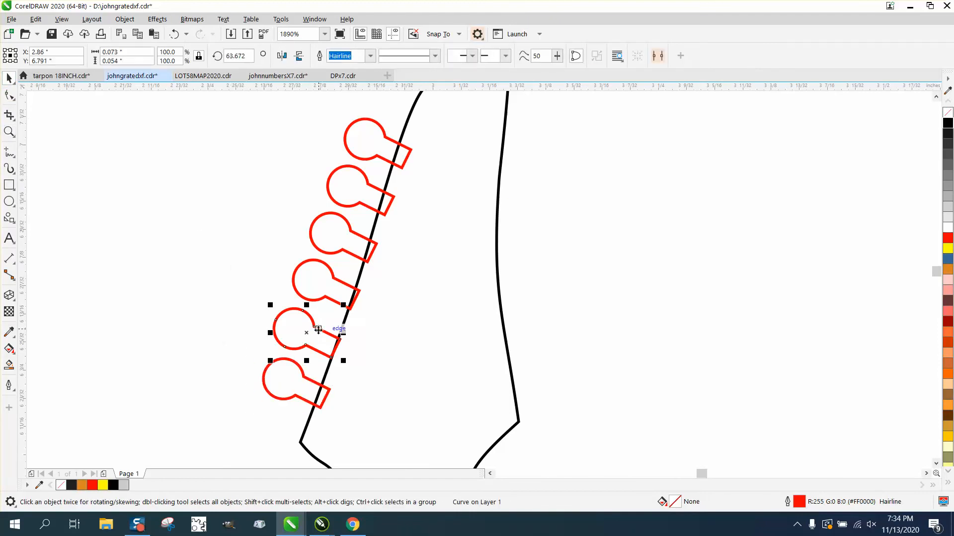
pyautogui.press('Right')
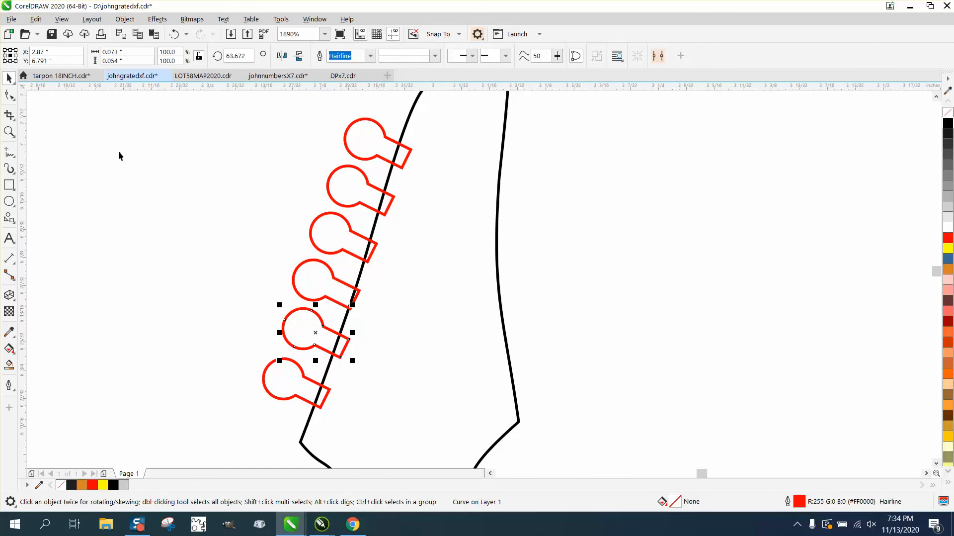
# Remove the overlapping peg ends and headstock edge segments at all six tuning pegs with Virtual Segment Delete.
pyautogui.click(15, 122)
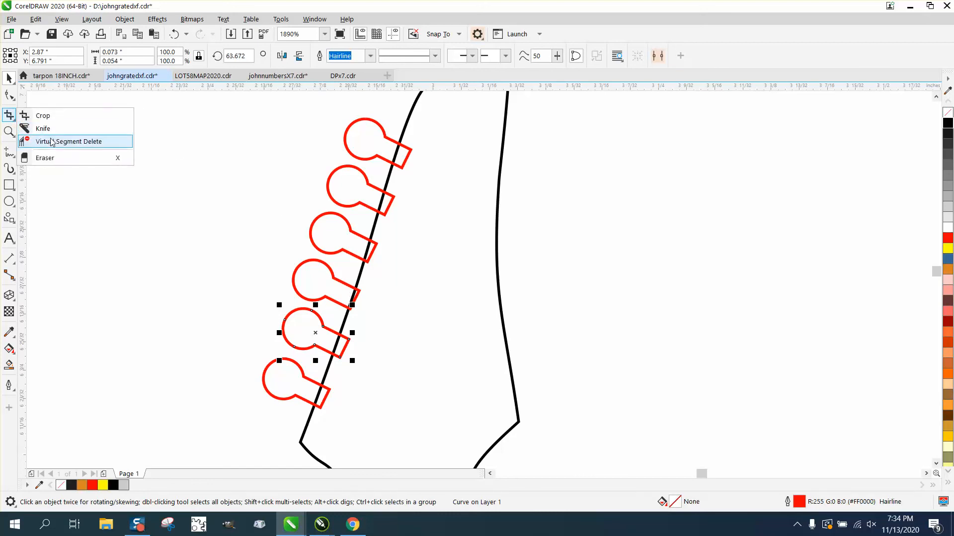
pyautogui.click(30, 140)
pyautogui.click(400, 144)
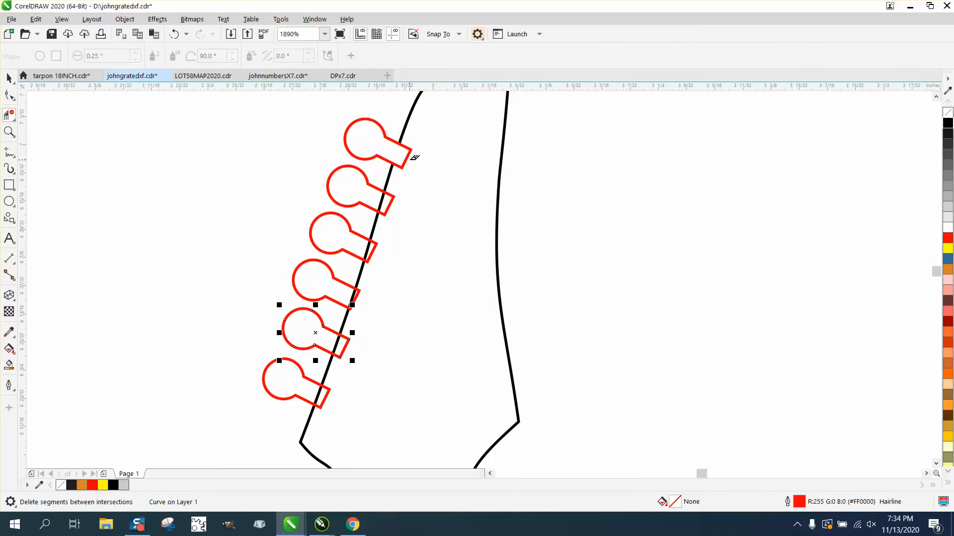
pyautogui.click(411, 158)
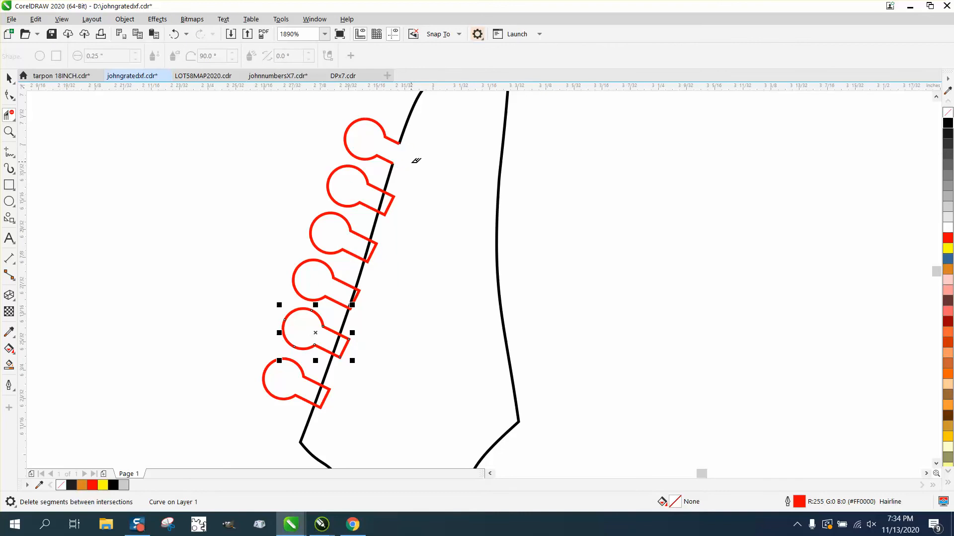
pyautogui.click(392, 204)
pyautogui.click(372, 248)
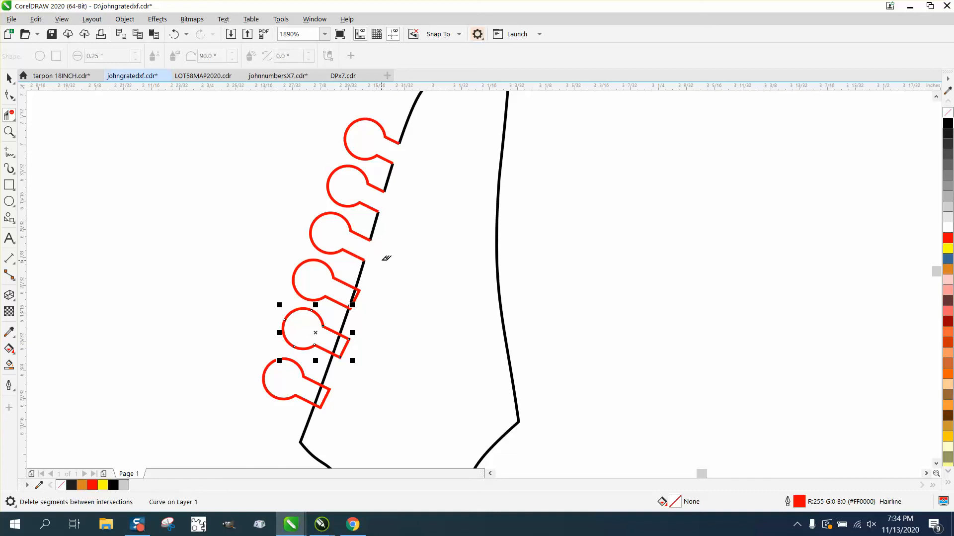
pyautogui.click(356, 294)
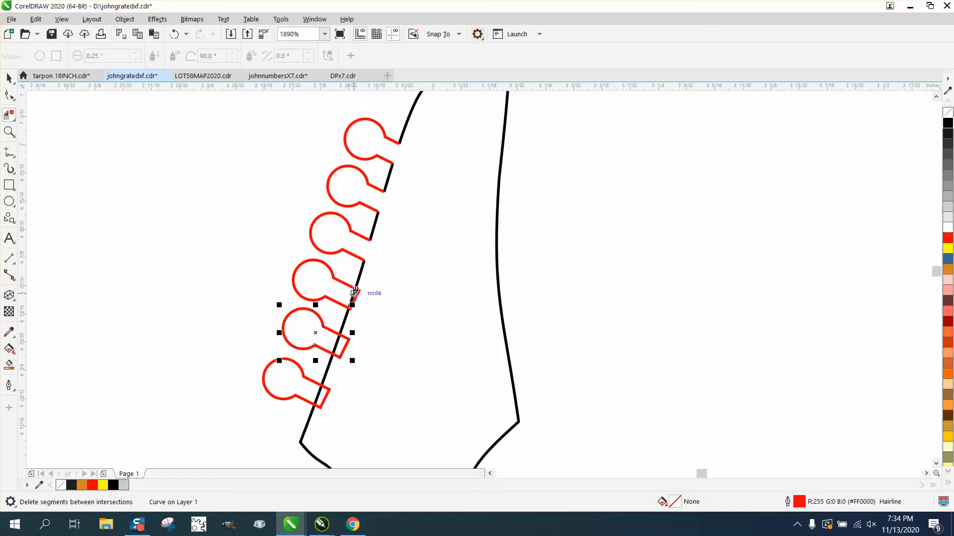
pyautogui.click(345, 343)
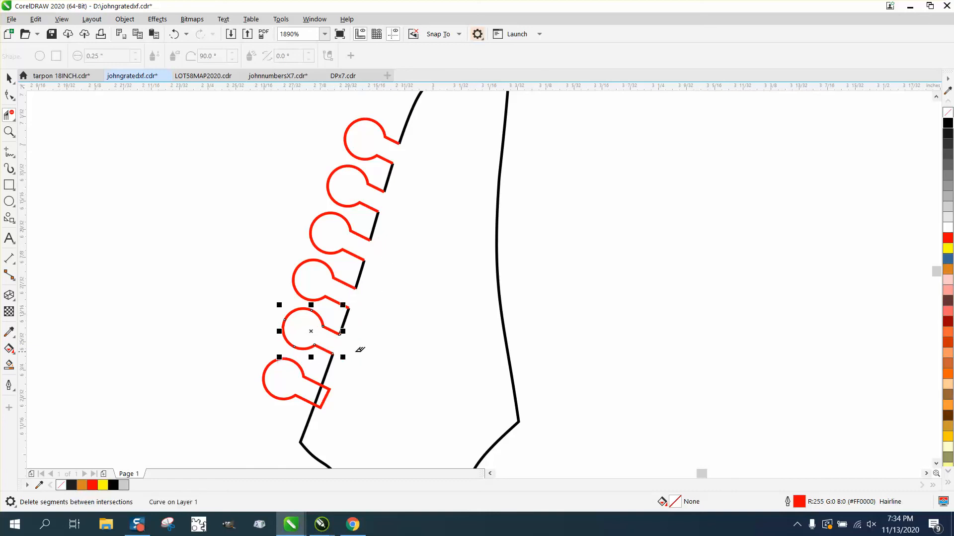
pyautogui.click(323, 393)
# Smart Fill the enclosed guitar outline with black and no outline, including the six pegs.
pyautogui.scroll(-8, 237, 309)
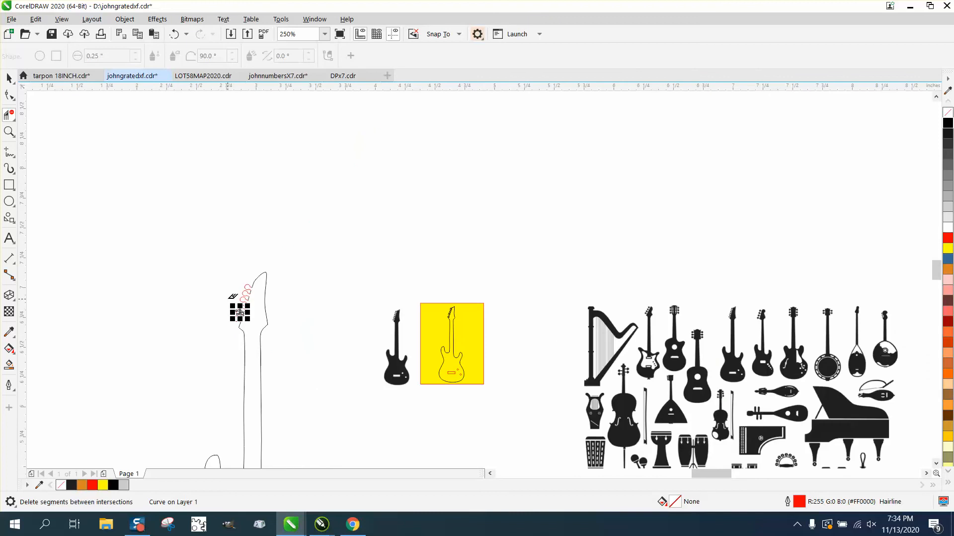
pyautogui.click(8, 365)
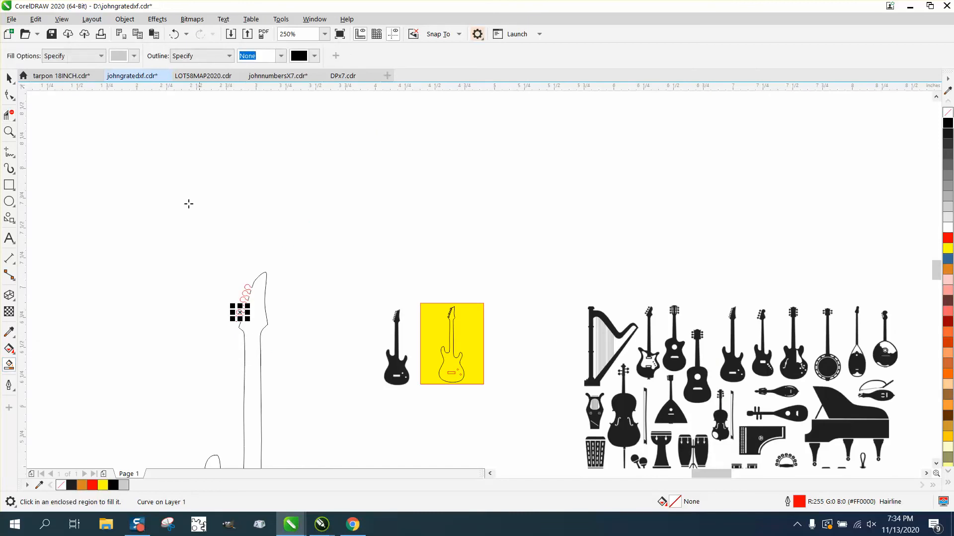
pyautogui.click(134, 56)
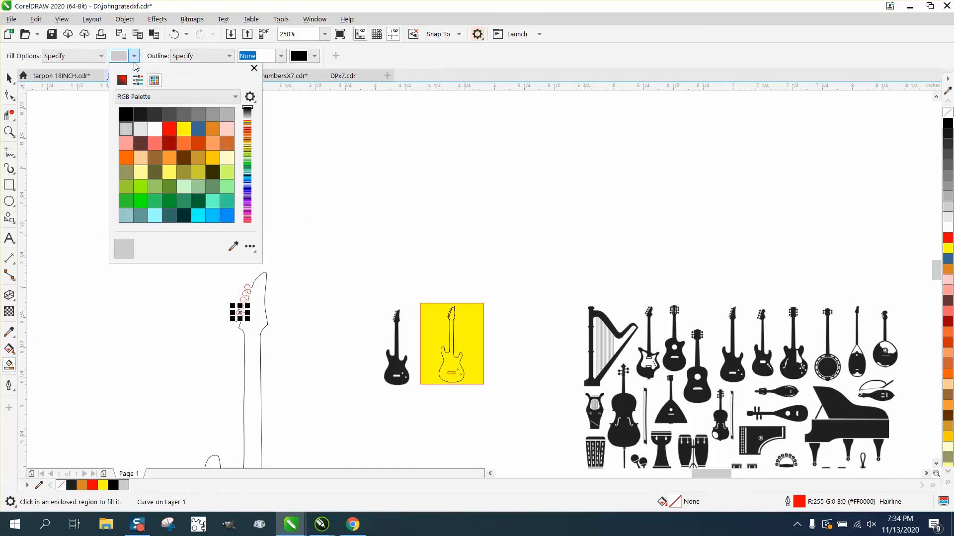
pyautogui.click(129, 120)
pyautogui.click(266, 306)
pyautogui.click(261, 300)
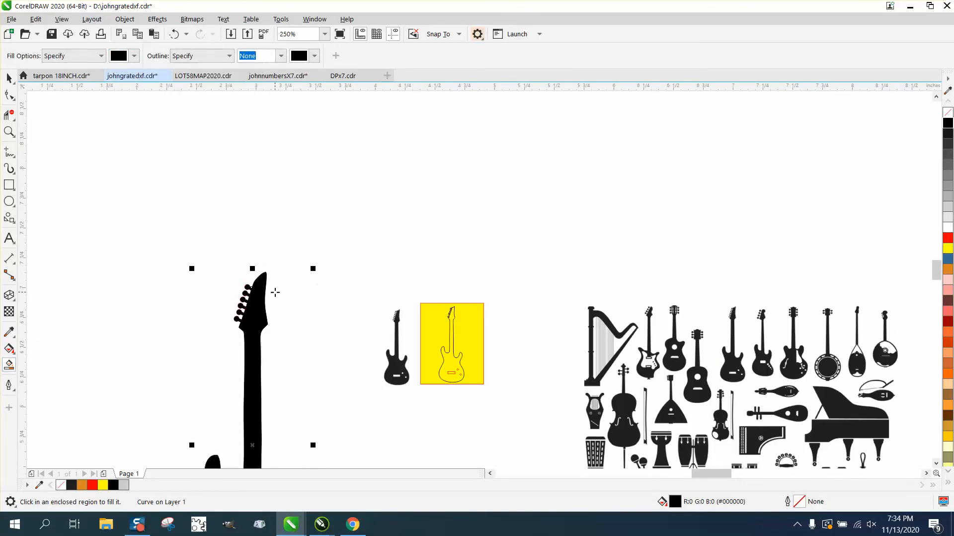
# Move the black-filled guitar off the original line drawing to the empty area up and to its left.
pyautogui.scroll(-2, 275, 292)
pyautogui.click(9, 78)
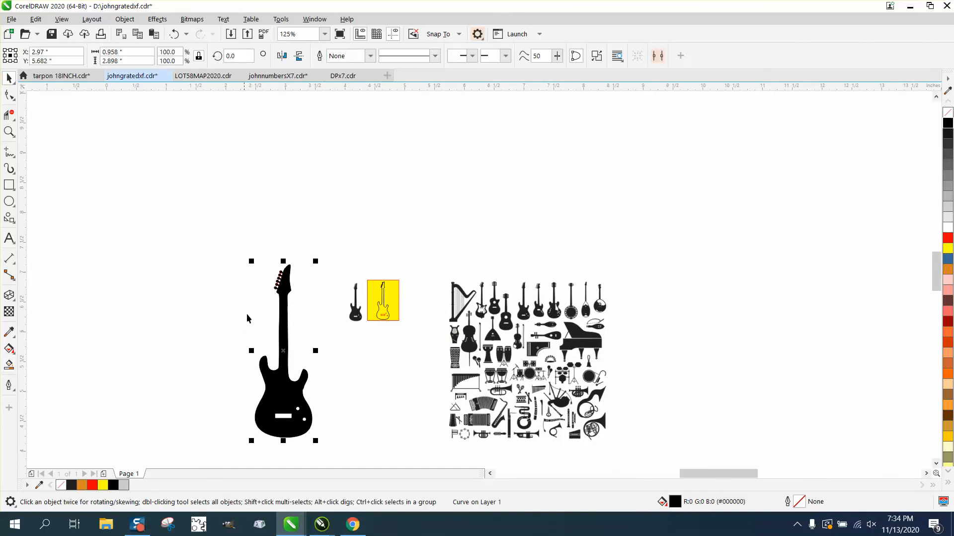
pyautogui.moveTo(279, 372); pyautogui.dragTo(164, 268)
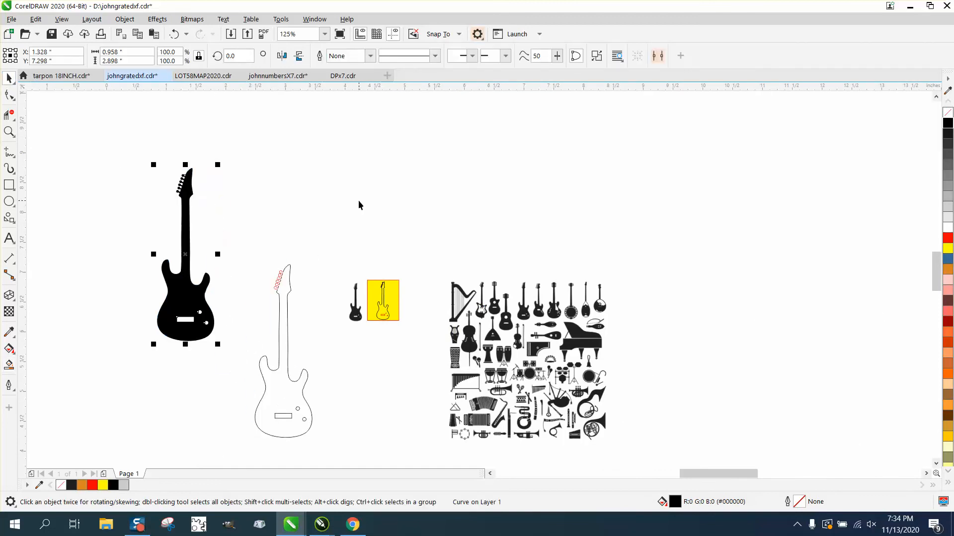
# Remove the moved guitar's fill and give it a red hairline outline.
pyautogui.click(948, 112)
pyautogui.rightClick(949, 123)
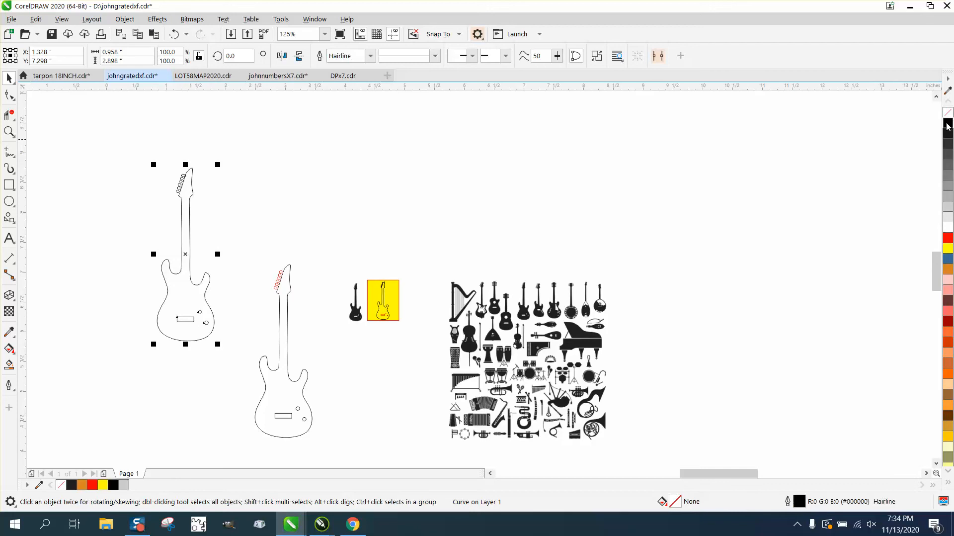
pyautogui.rightClick(950, 239)
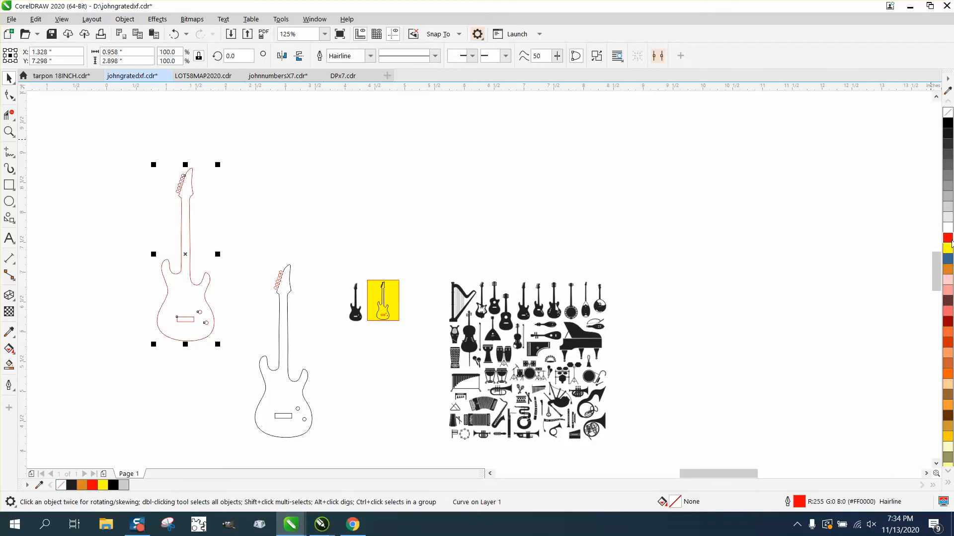
# Smart Fill the red-outlined guitar with black and no outline to create a solid silhouette.
pyautogui.click(9, 131)
pyautogui.moveTo(169, 155); pyautogui.dragTo(251, 231)
pyautogui.scroll(-5, 238, 229)
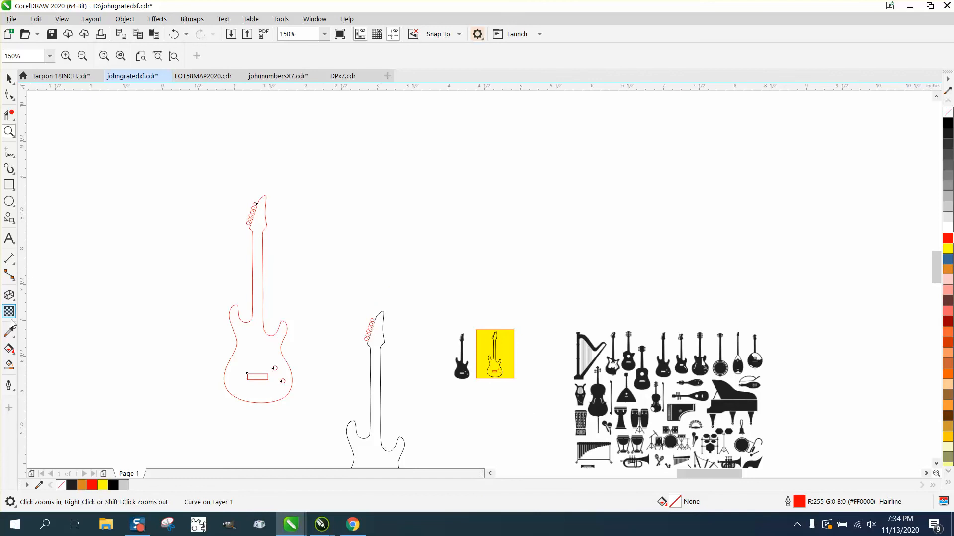
pyautogui.click(9, 364)
pyautogui.click(248, 331)
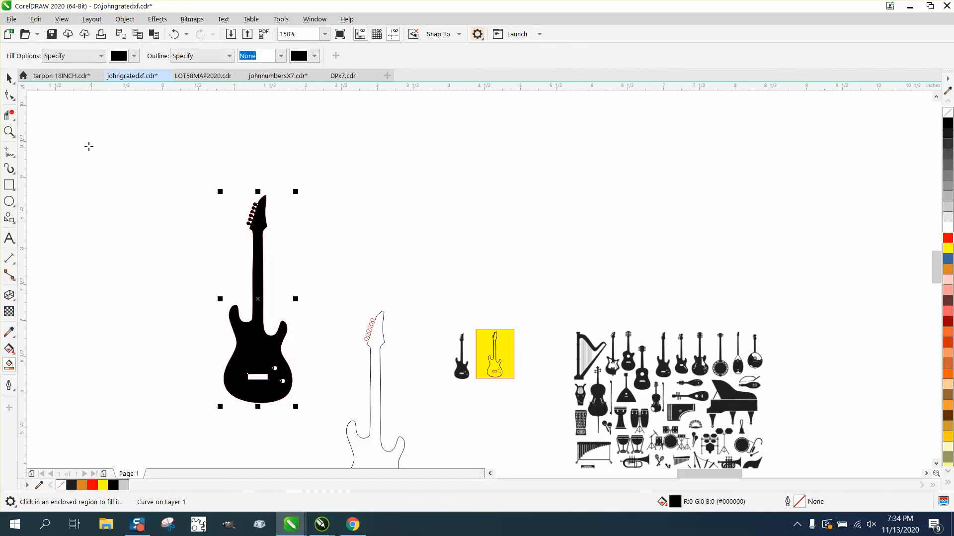
# Move the new black guitar silhouette to the left of the red-outlined guitar.
pyautogui.click(9, 78)
pyautogui.moveTo(262, 278); pyautogui.dragTo(168, 251)
pyautogui.scroll(-2, 317, 227)
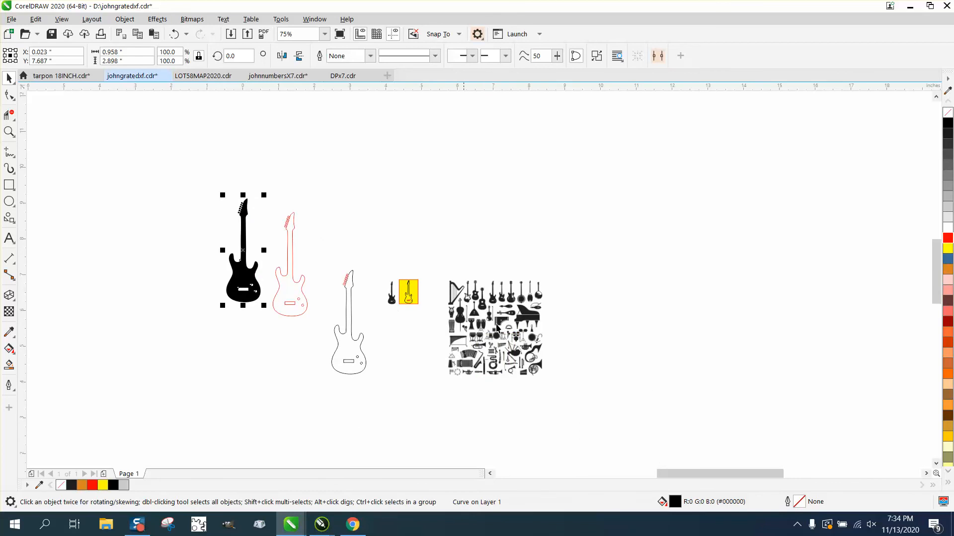
pyautogui.click(10, 131)
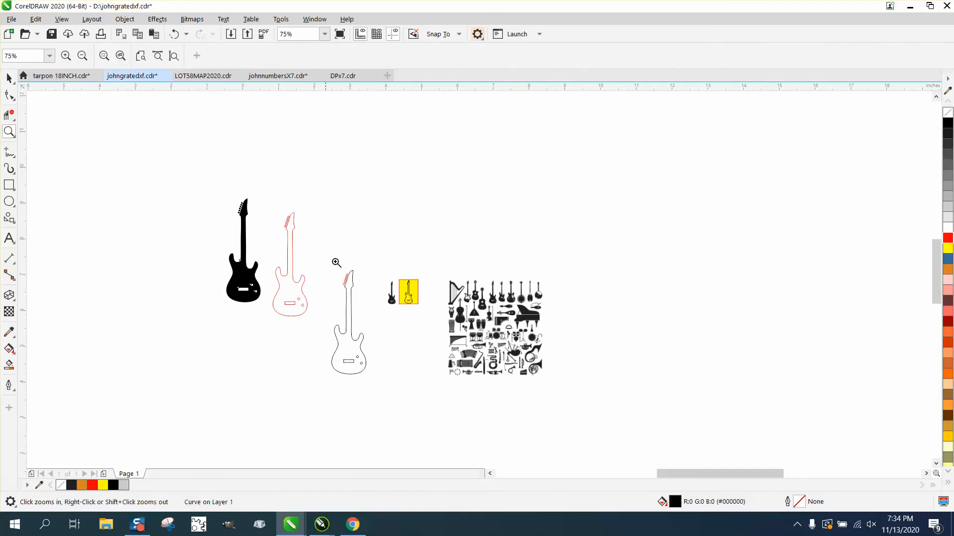
pyautogui.moveTo(430, 271); pyautogui.dragTo(621, 401)
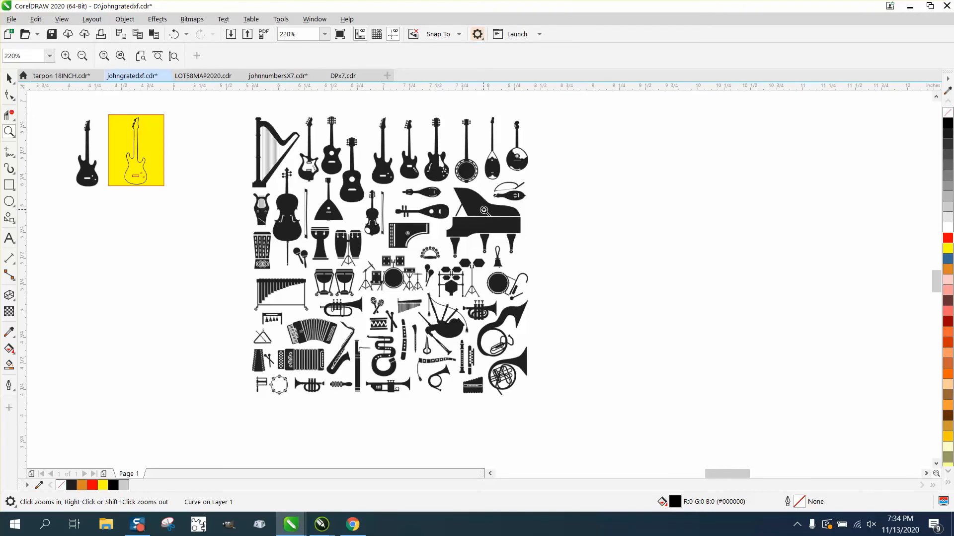
pyautogui.scroll(-4, 484, 211)
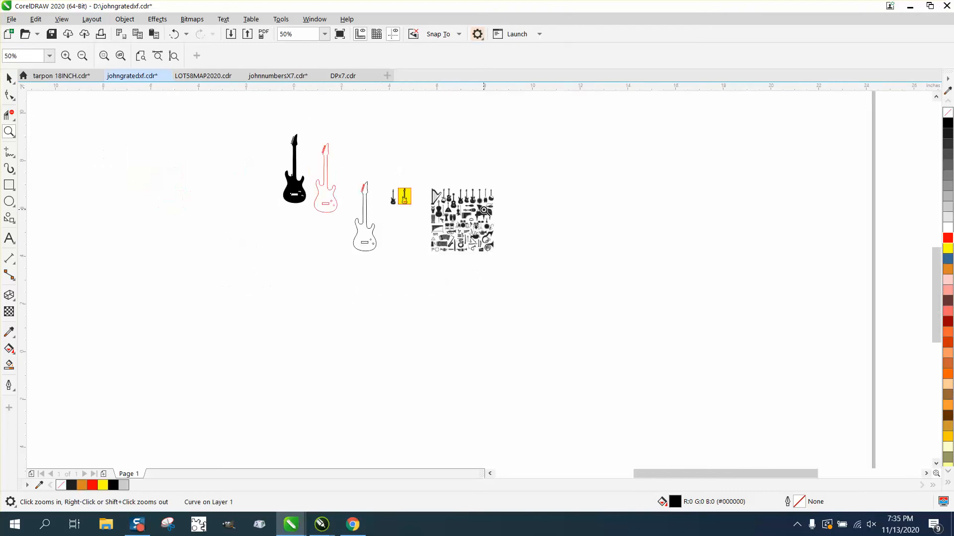
pyautogui.moveTo(269, 129); pyautogui.dragTo(323, 196)
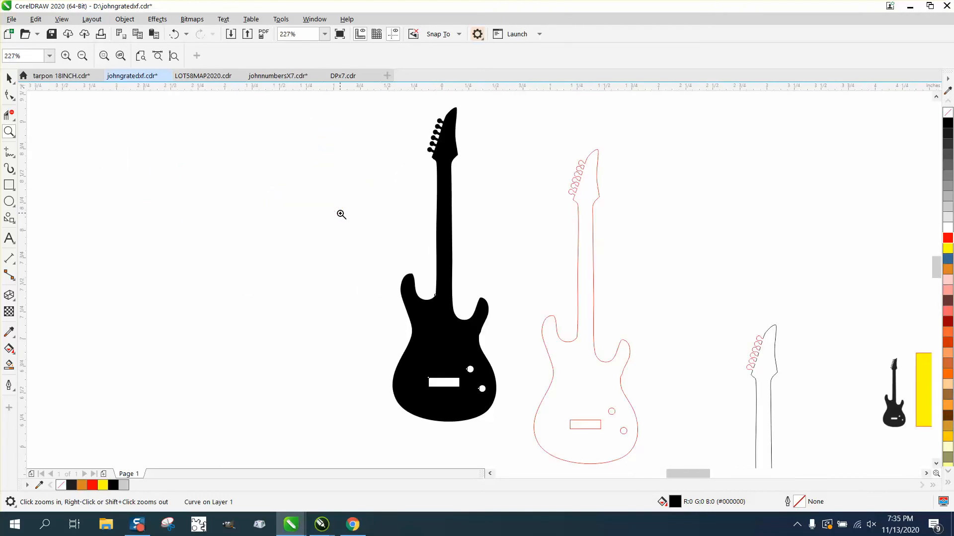